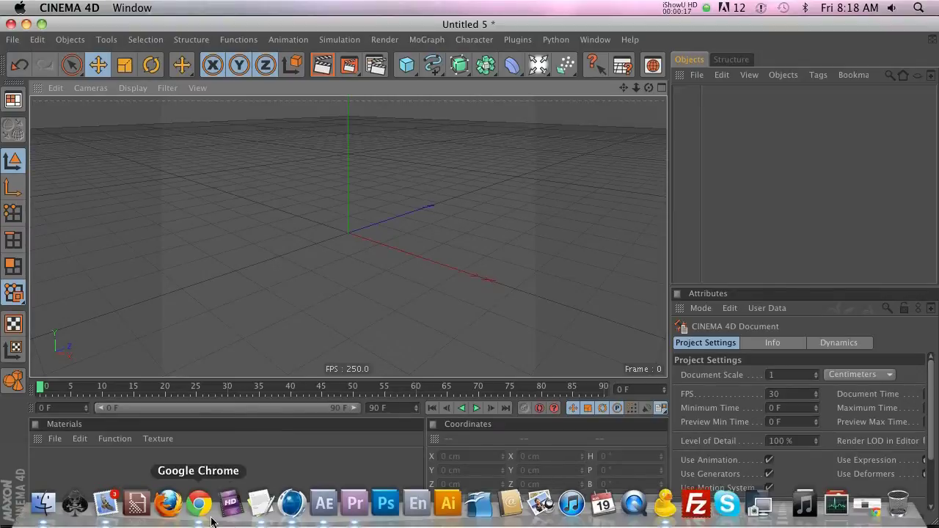
Bring up the RenderKing Sound Control tutorial page in Chrome and scroll through it.
left_click(205, 512)
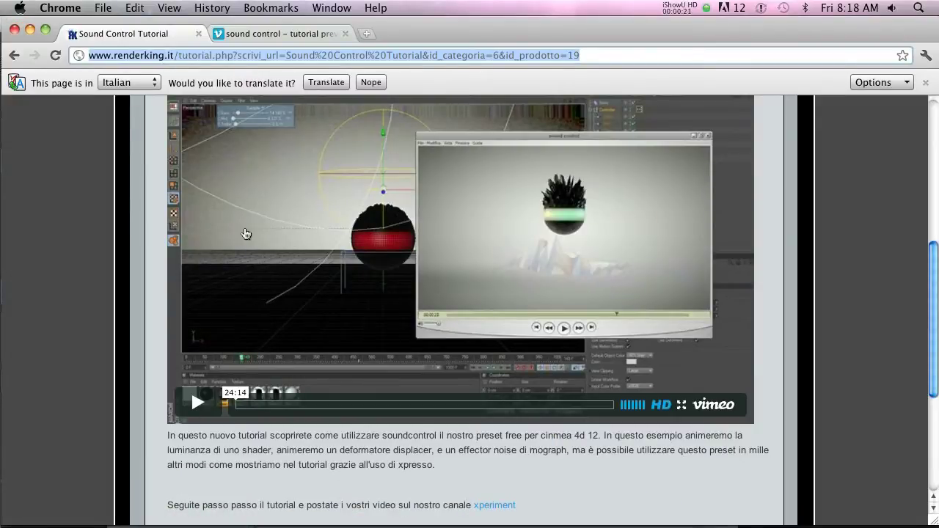
scroll(272, 273, "up", 10)
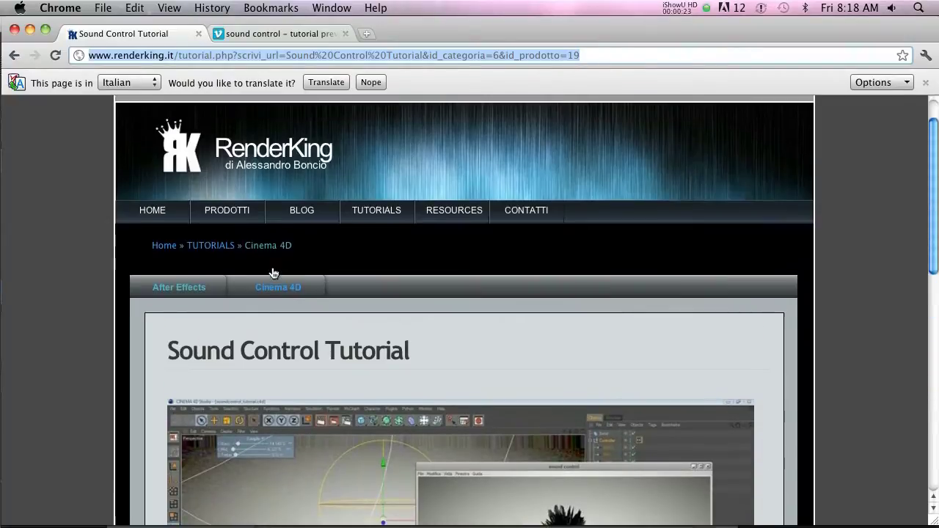
scroll(273, 273, "down", 9)
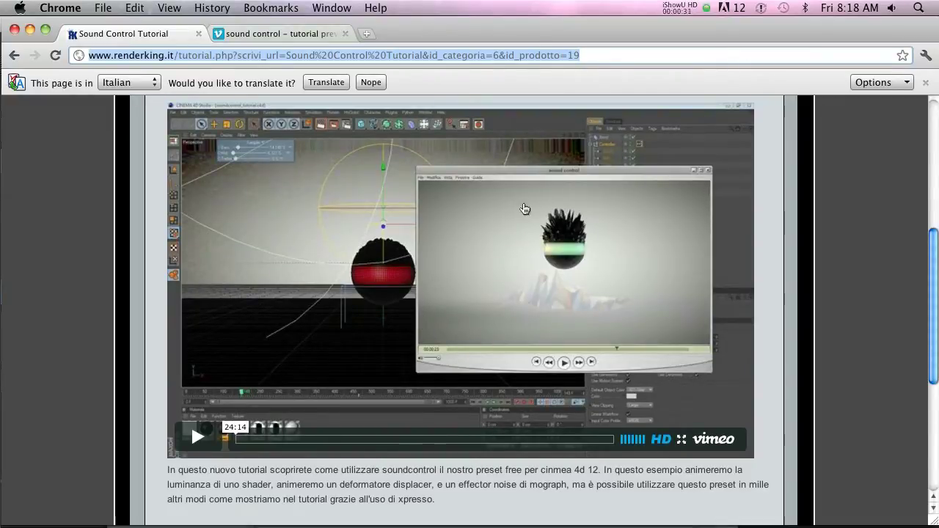
scroll(269, 374, "down", 4)
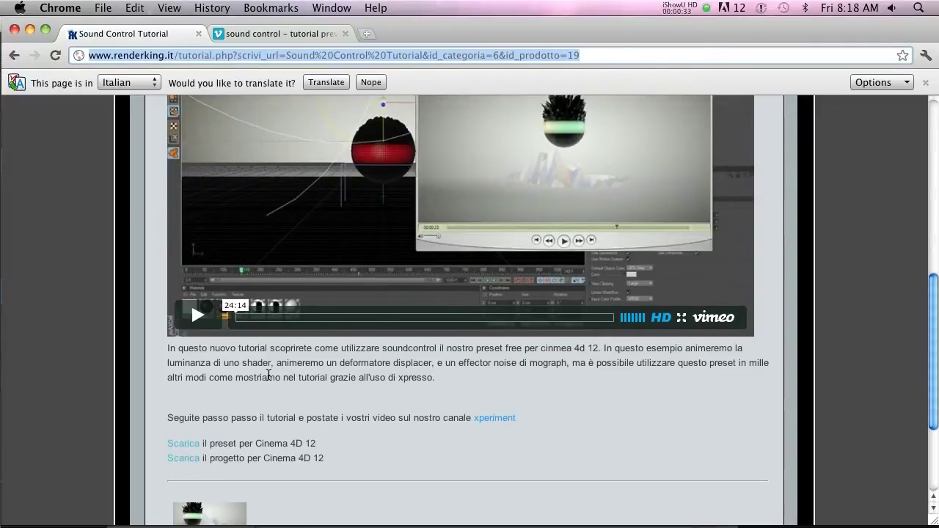
scroll(198, 455, "down", 1)
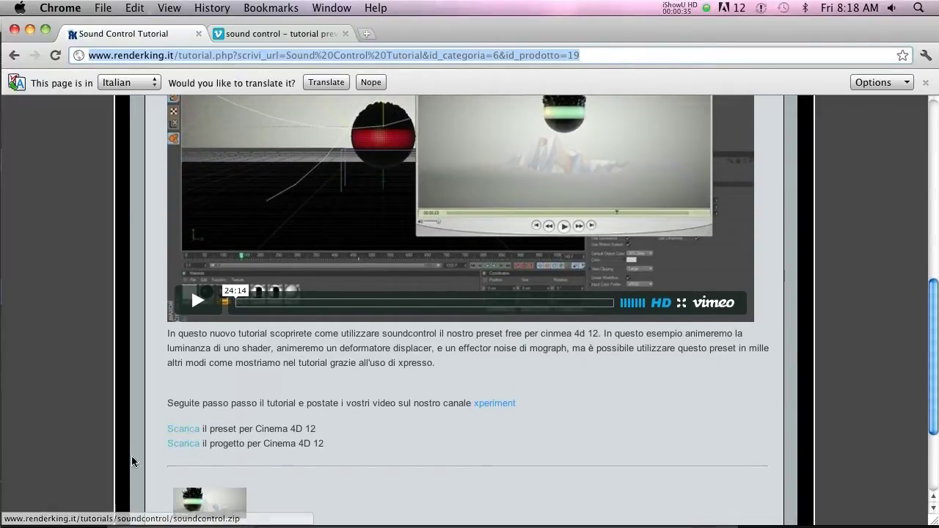
scroll(304, 420, "up", 3)
scroll(305, 427, "up", 3)
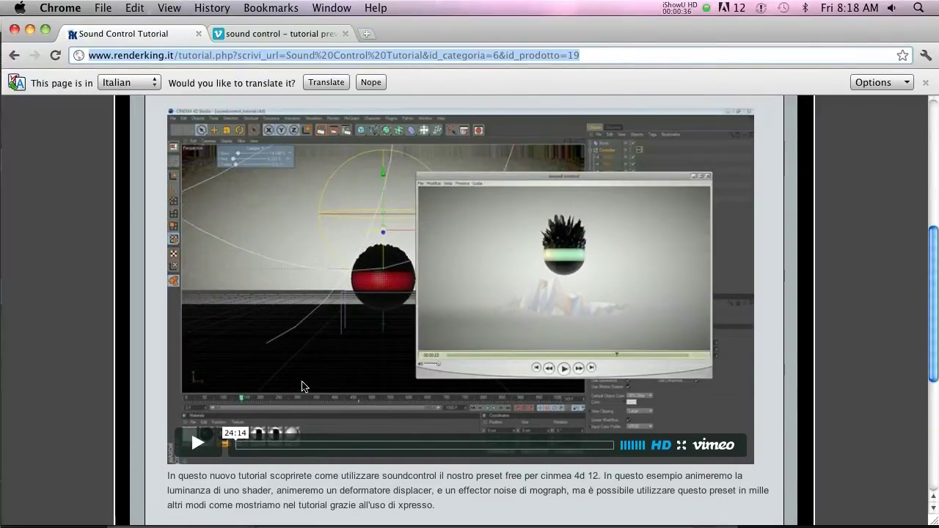
Look at the Vimeo 'sound control - tutorial preview' tab, then return to the RenderKing tutorial.
left_click(280, 35)
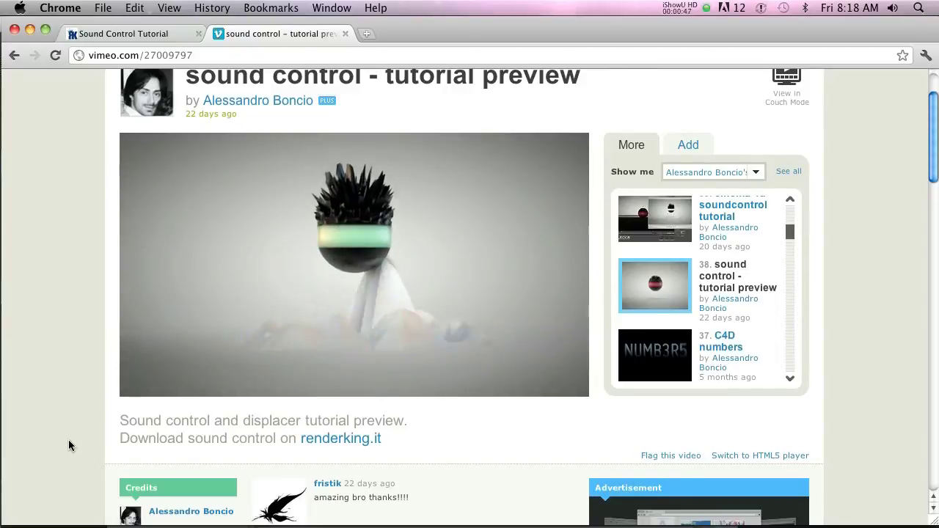
mouse_move(518, 380)
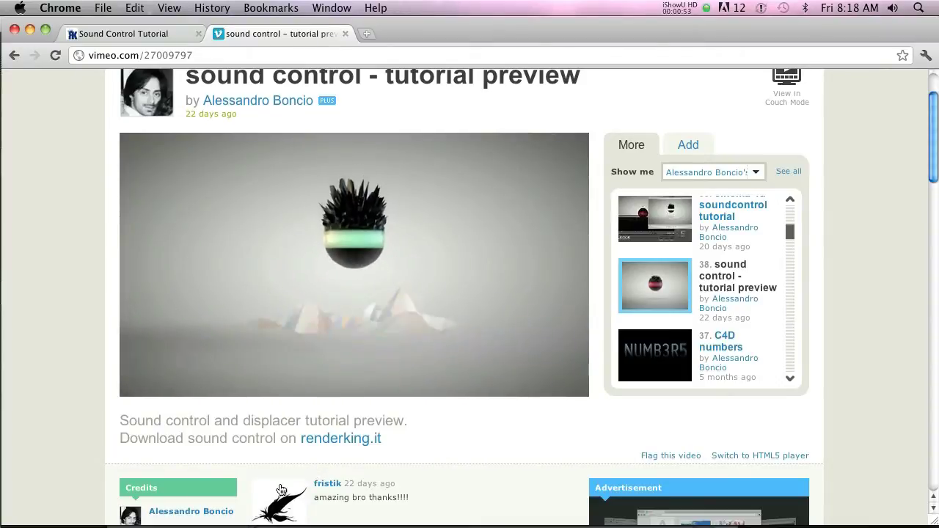
left_click(152, 37)
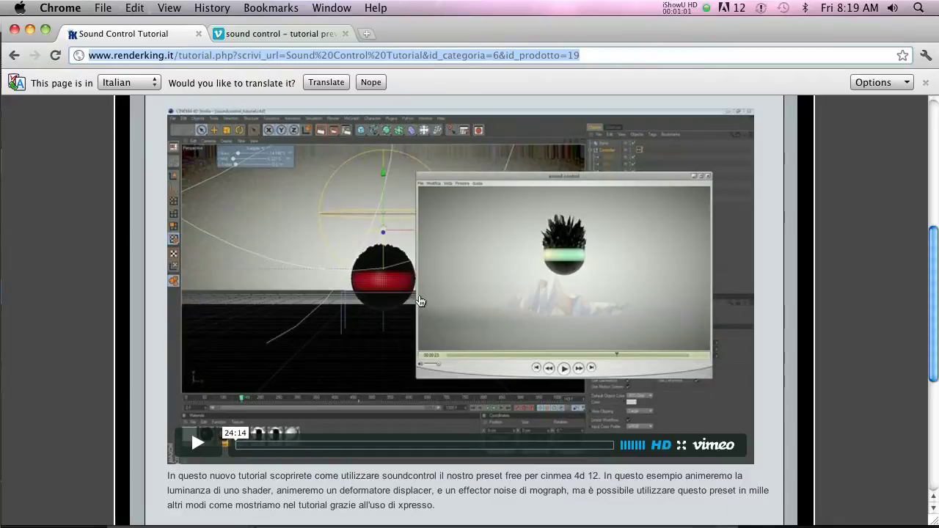
mouse_move(322, 504)
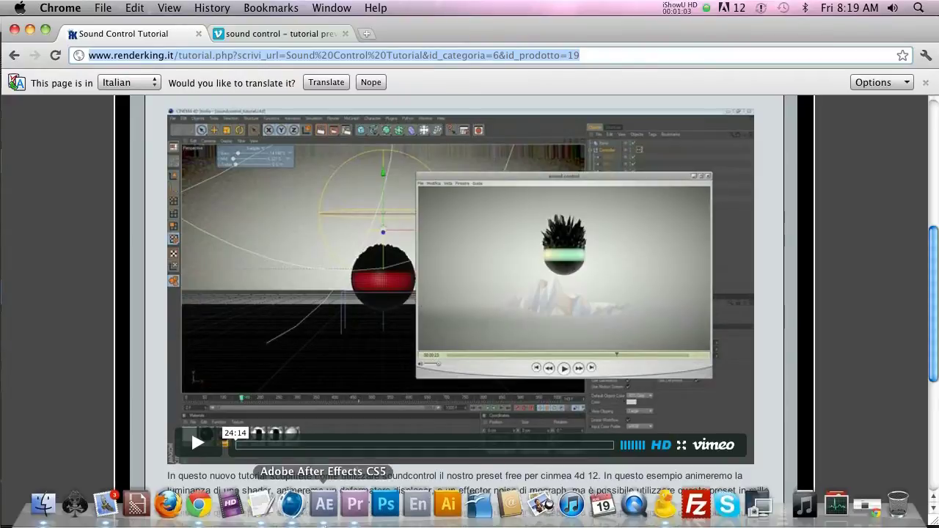
Load the Sound Control preset from the Content Browser and nudge its Bass/Mid/Treble controller left.
left_click(292, 505)
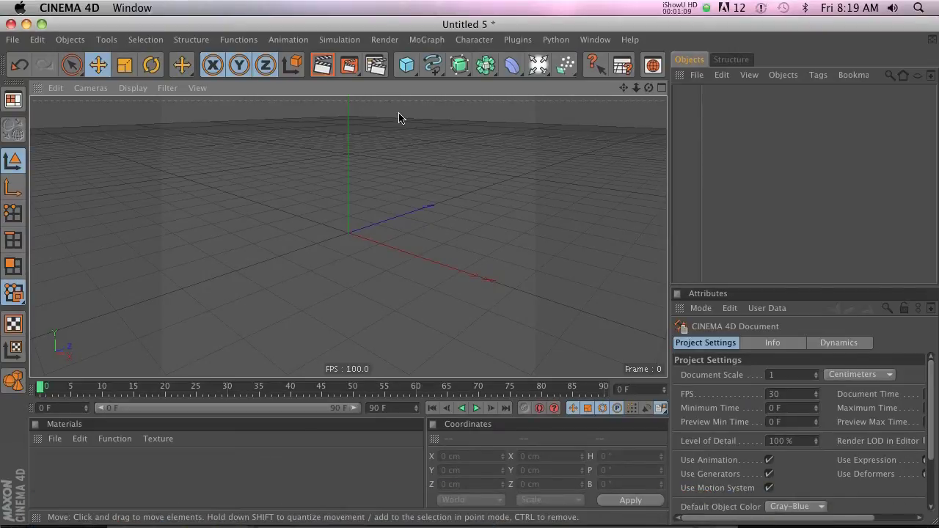
left_click(652, 64)
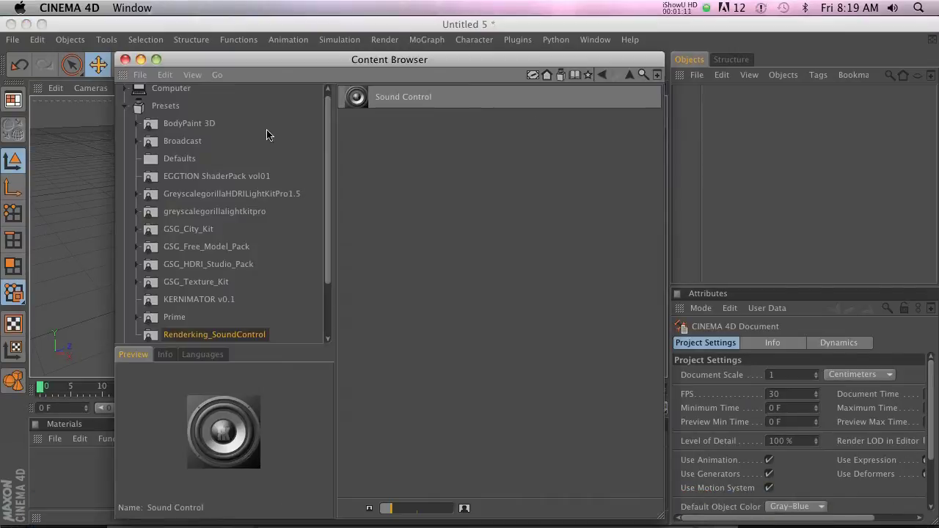
double_click(356, 98)
left_click(125, 60)
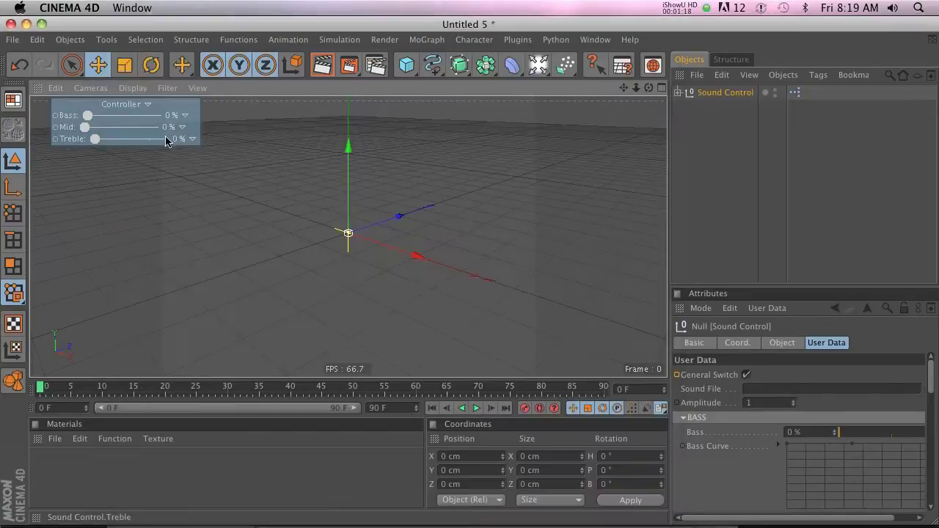
left_click_drag(85, 128, 66, 127, "ctrl")
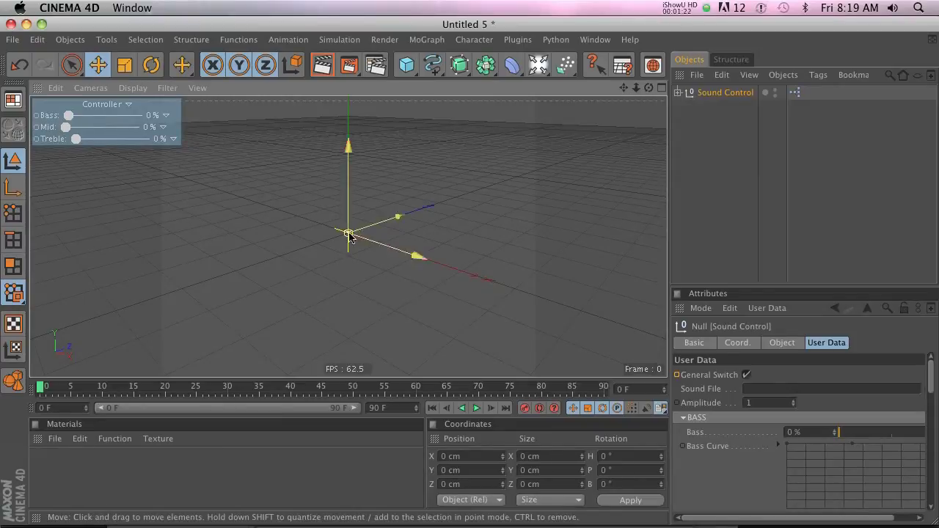
left_click(796, 93)
double_click(799, 97)
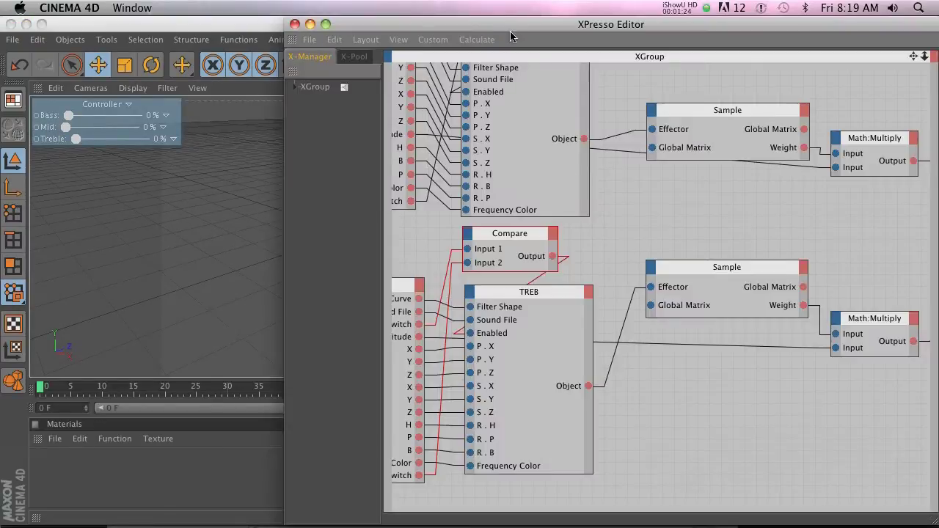
left_click_drag(505, 22, 300, 22)
scroll(422, 305, "down", 3)
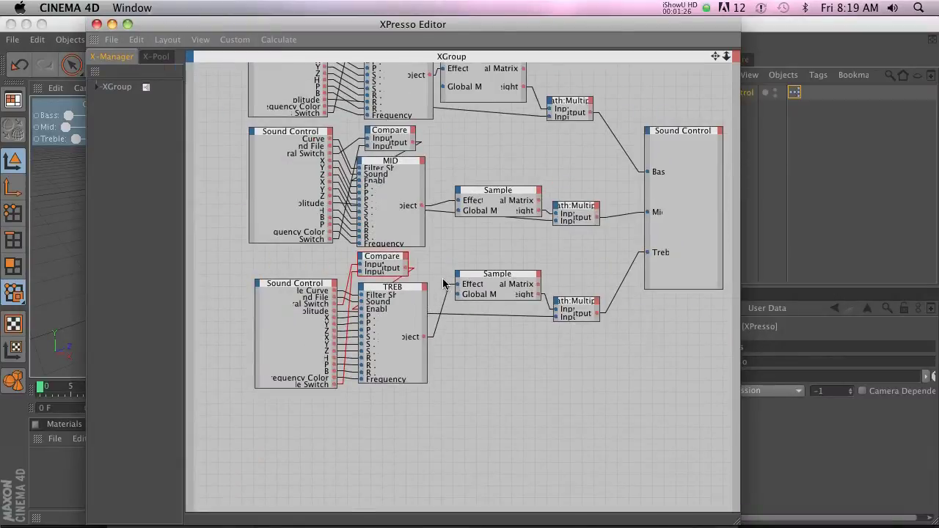
scroll(443, 284, "down", 2)
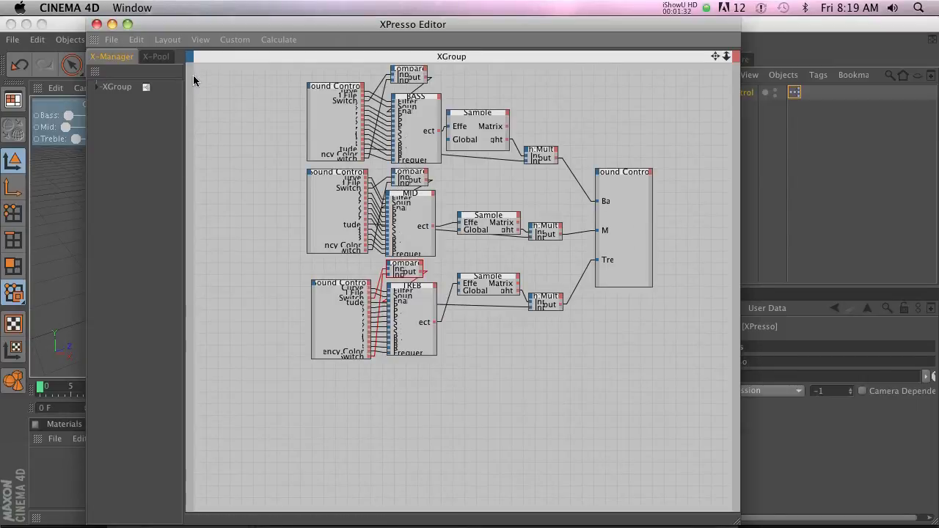
left_click_drag(210, 30, 211, 36)
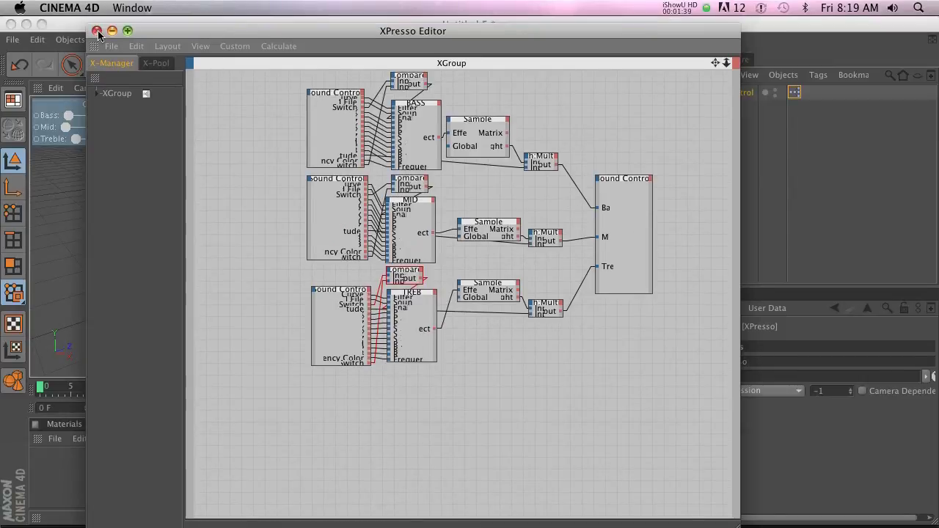
left_click(97, 31)
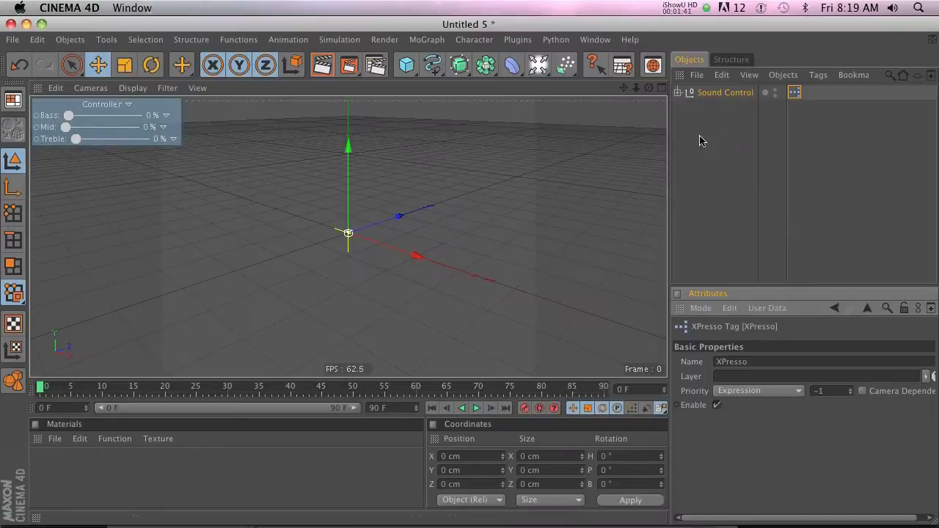
Select the Sound Control null and load Music.wav as its Sound File.
left_click(710, 134)
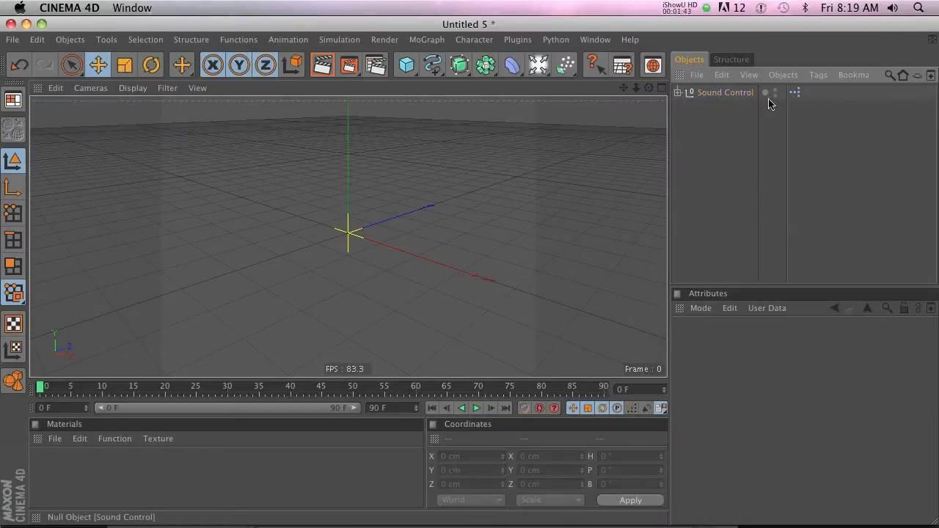
left_click(725, 92)
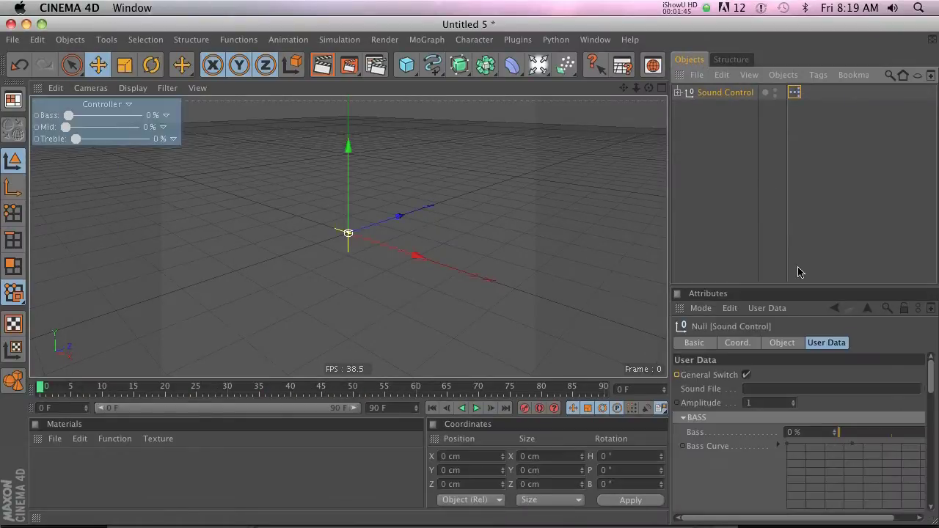
left_click_drag(677, 327, 547, 322)
left_click(910, 390)
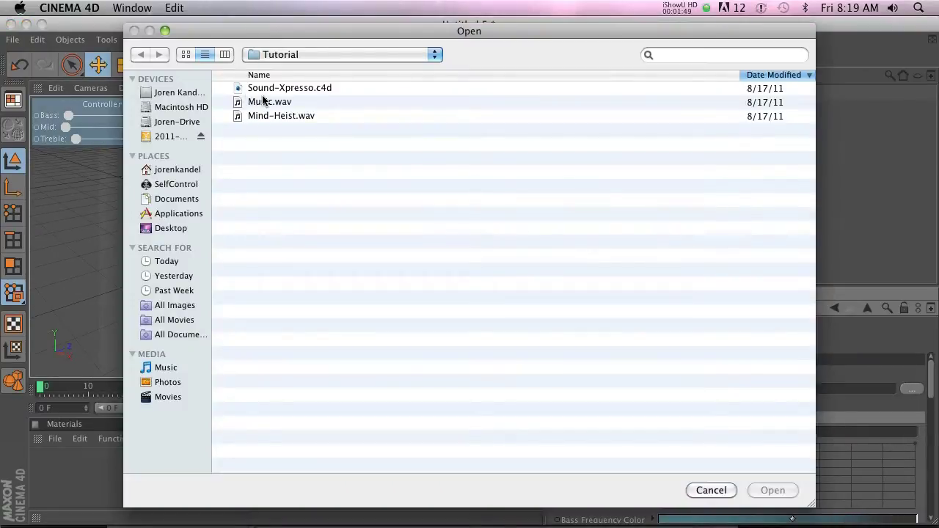
left_click(264, 101)
left_click(774, 490)
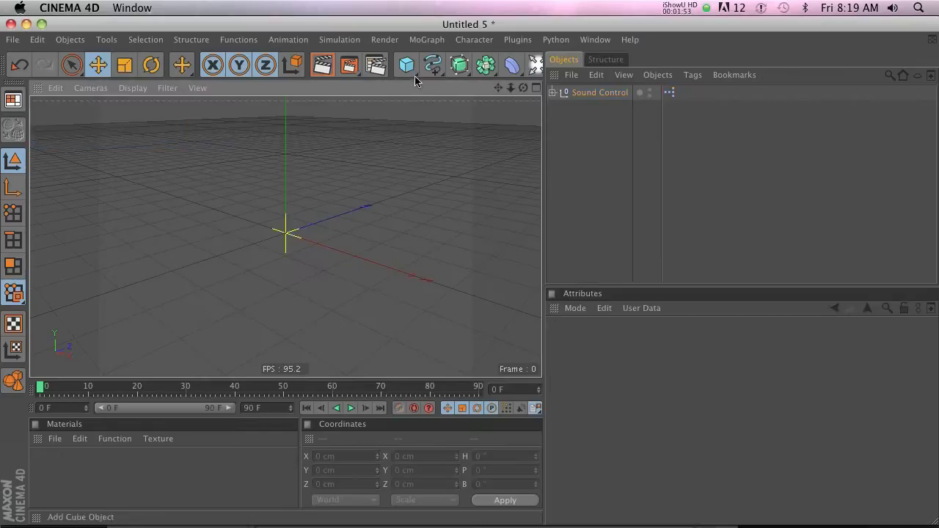
Add a Sphere with 43 segments and Icosahedron type, plus a Displacer deformer.
left_click_drag(408, 66, 481, 76)
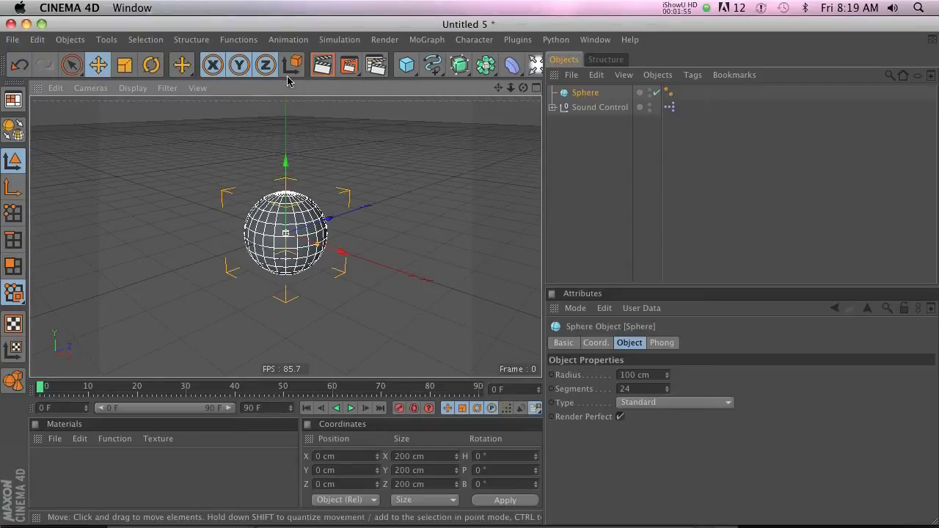
left_click_drag(665, 387, 667, 391)
left_click(670, 402)
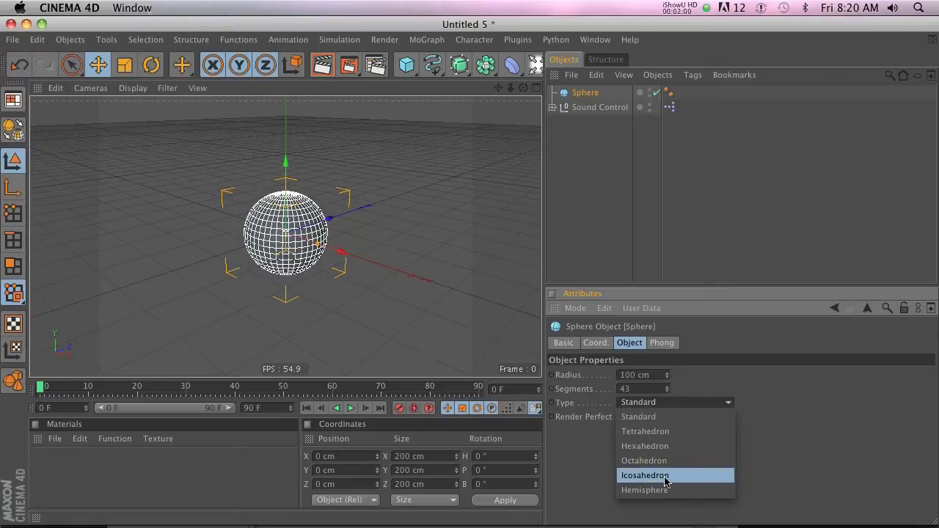
left_click(674, 477)
left_click_drag(512, 65, 704, 115)
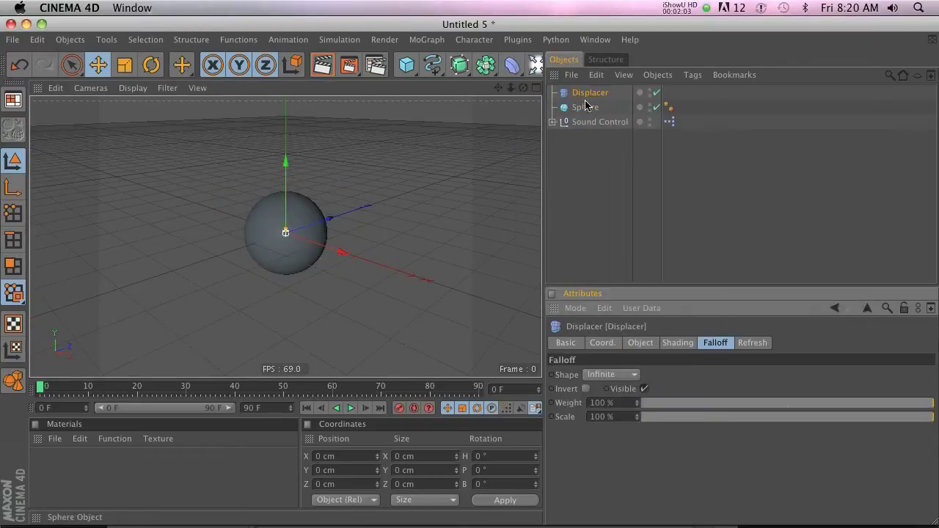
Nest the Displacer under the Sphere, give it a Noise shader, and show its Falloff settings.
left_click(588, 95)
left_click_drag(590, 112, 587, 109)
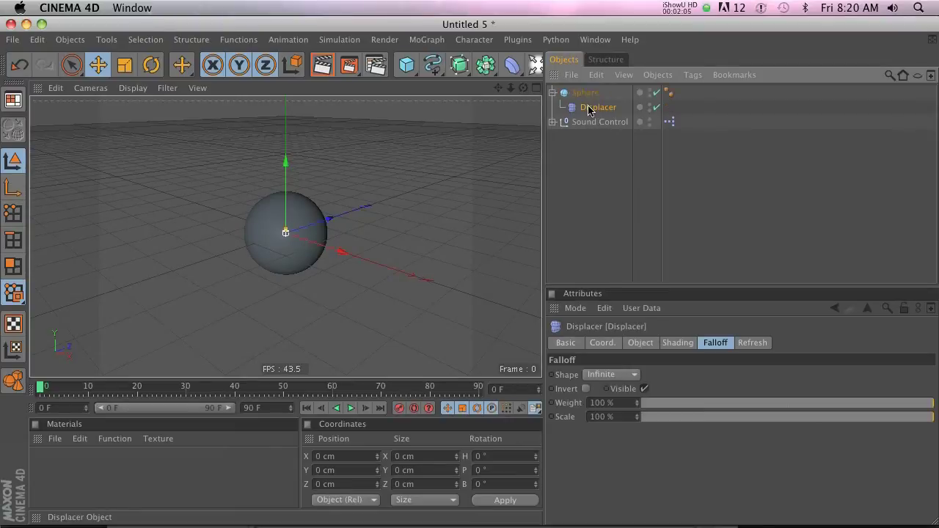
left_click(678, 344)
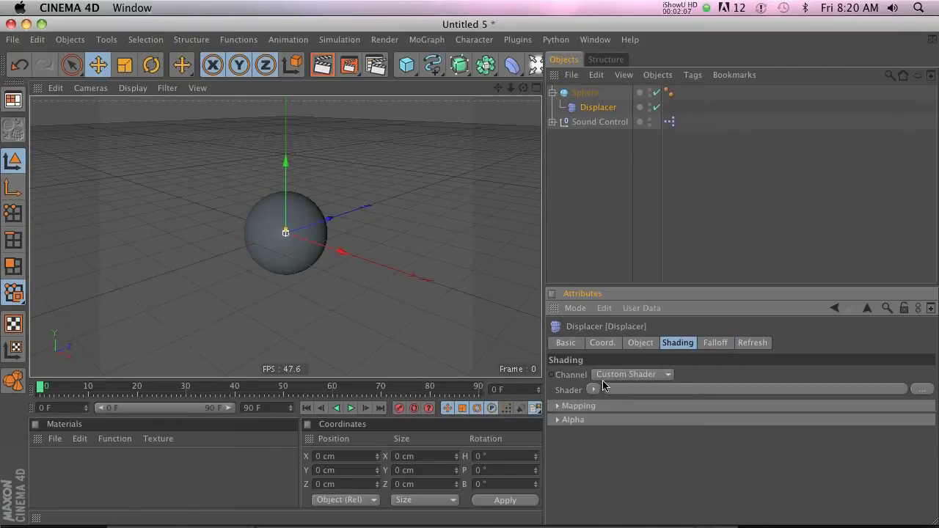
left_click(595, 389)
left_click(609, 233)
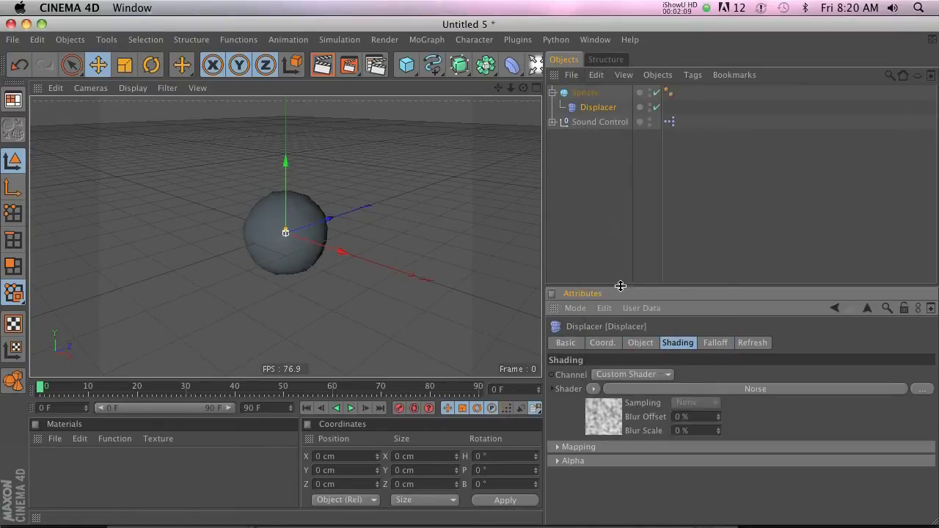
left_click(716, 344)
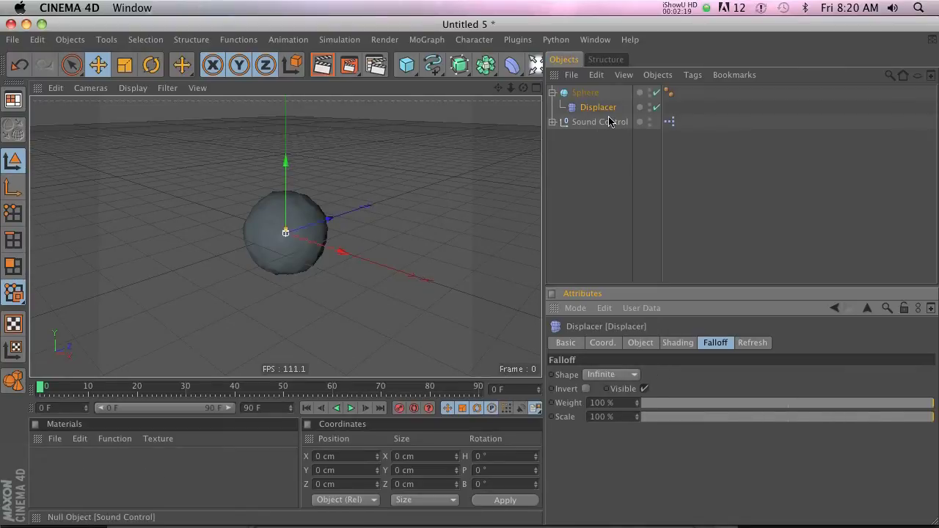
left_click(603, 376)
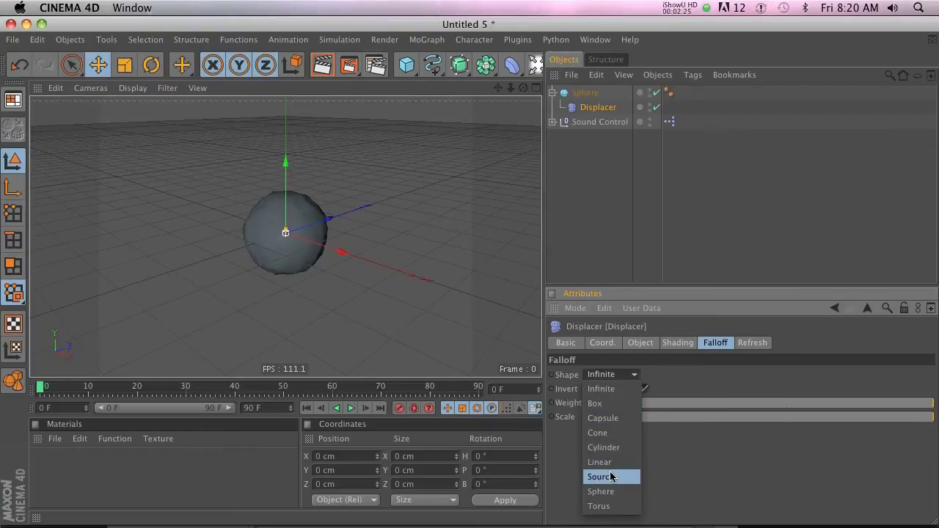
Make the Displacer falloff a Sphere raised to Y 69.293 cm and tightened to 17.545%.
left_click(612, 478)
left_click(611, 376)
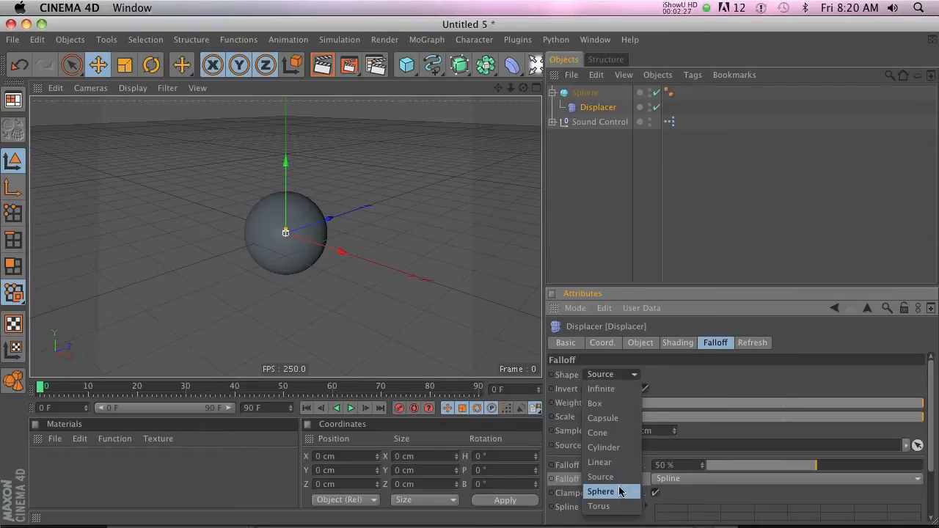
left_click(604, 486)
scroll(283, 225, "up", 5)
scroll(286, 225, "down", 6)
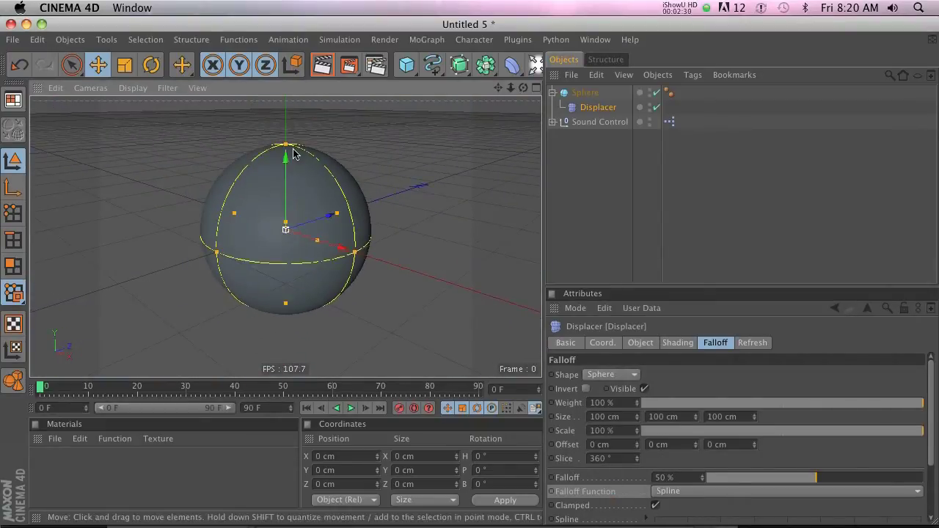
left_click_drag(293, 153, 289, 77)
left_click_drag(289, 157, 436, 213)
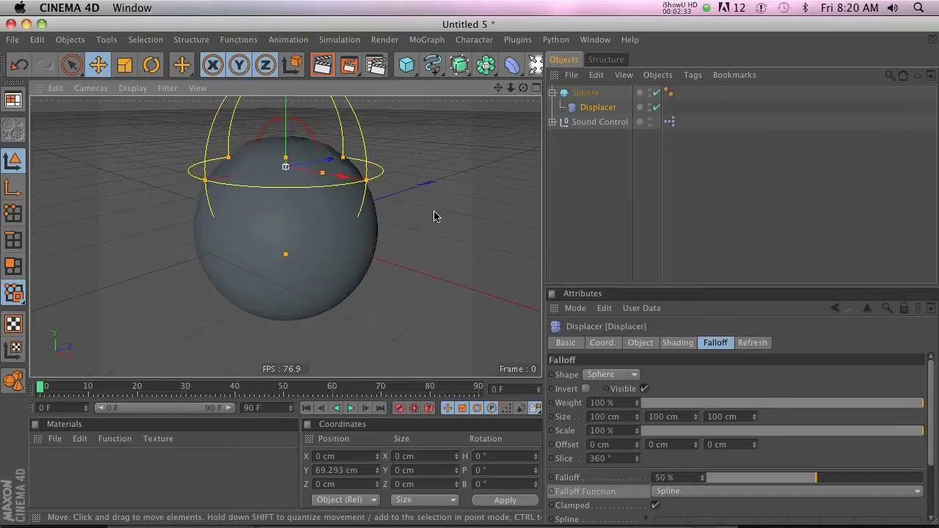
scroll(470, 274, "up", 2)
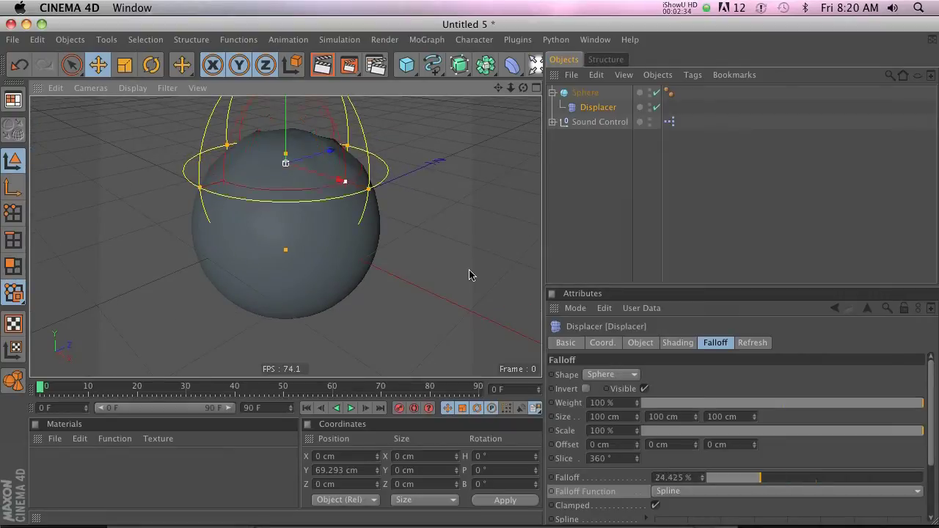
left_click_drag(470, 273, 673, 222, "alt")
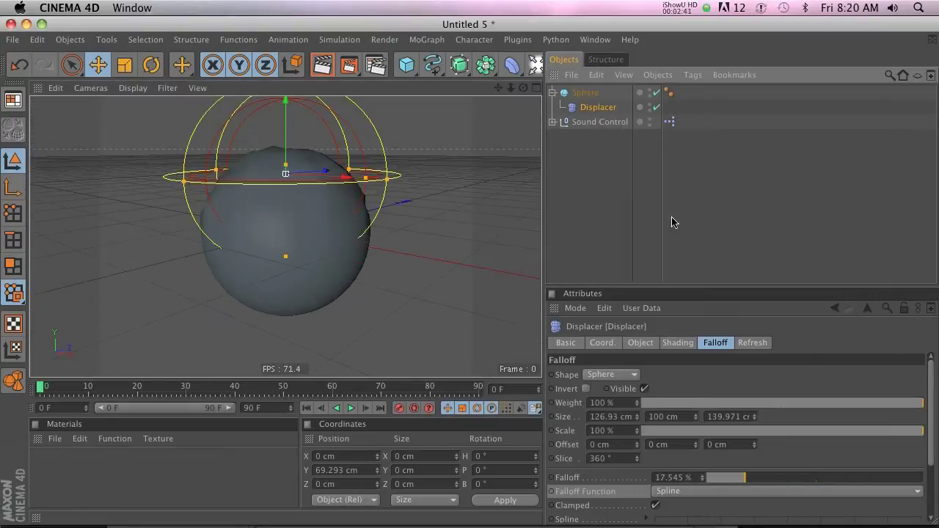
Set Displacer Height to 52 cm, raise the Sphere's segments, and move the falloff to Y 74.288 cm.
left_click(639, 342)
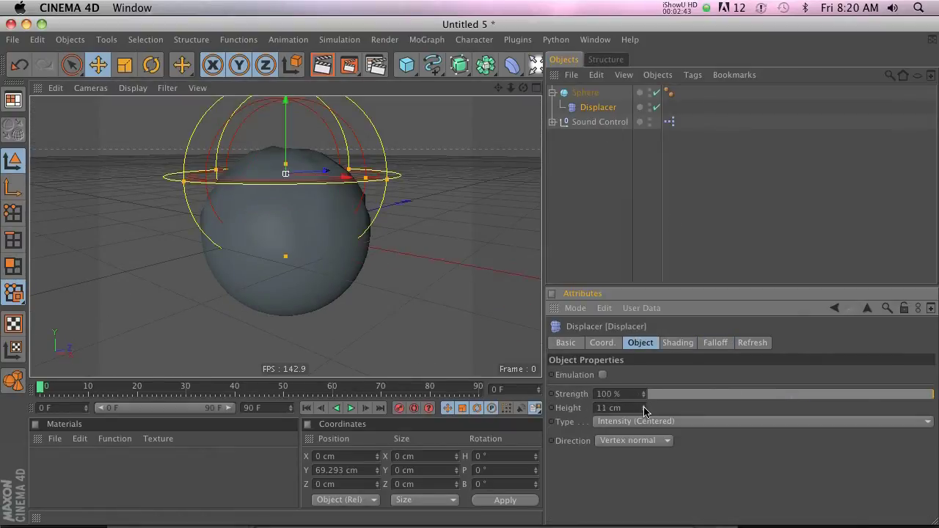
left_click_drag(644, 410, 667, 388)
left_click(582, 92)
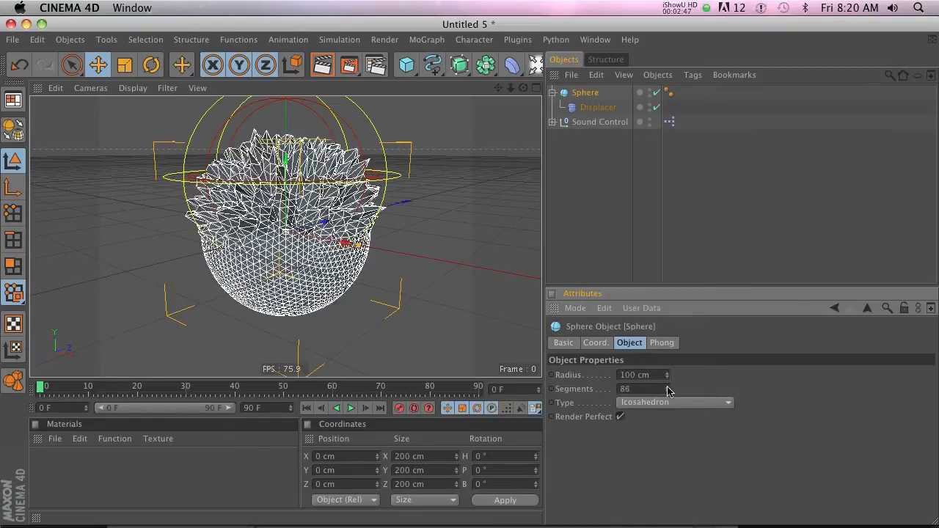
left_click(428, 210)
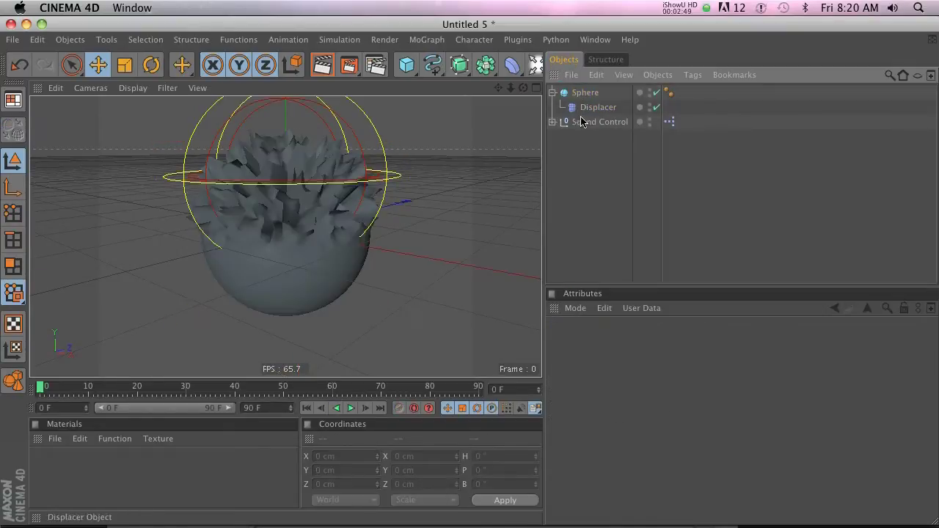
left_click(589, 108)
left_click_drag(272, 142, 469, 275)
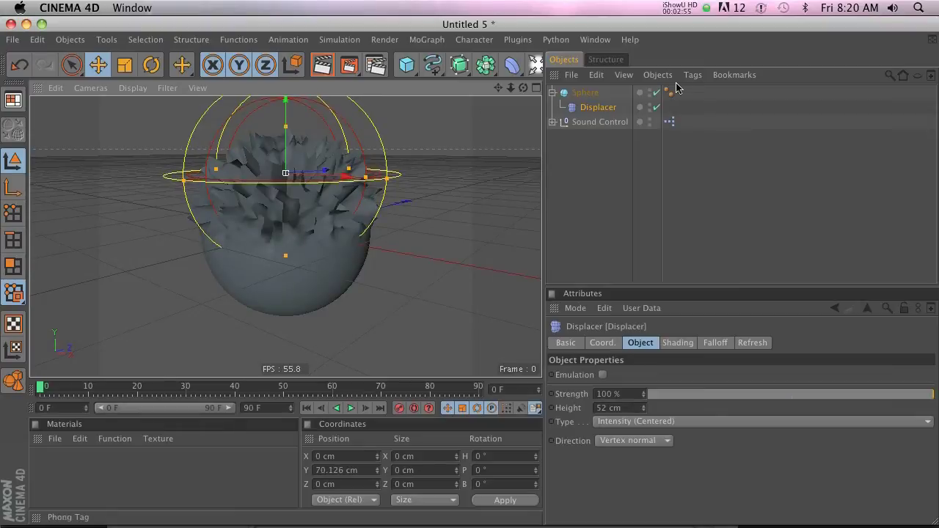
Set the Displacer's Direction to Planar with +Y orientation.
left_click(590, 122)
left_click(593, 108)
left_click(649, 442)
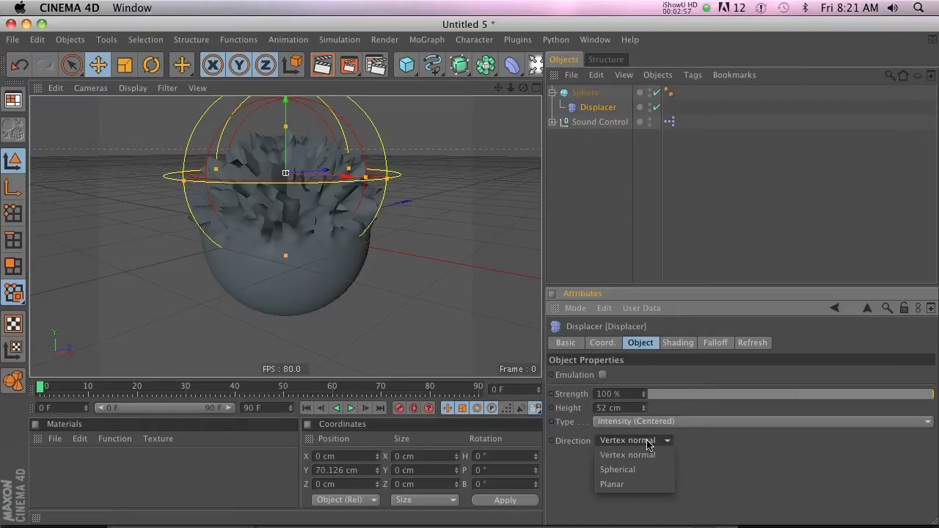
left_click(623, 485)
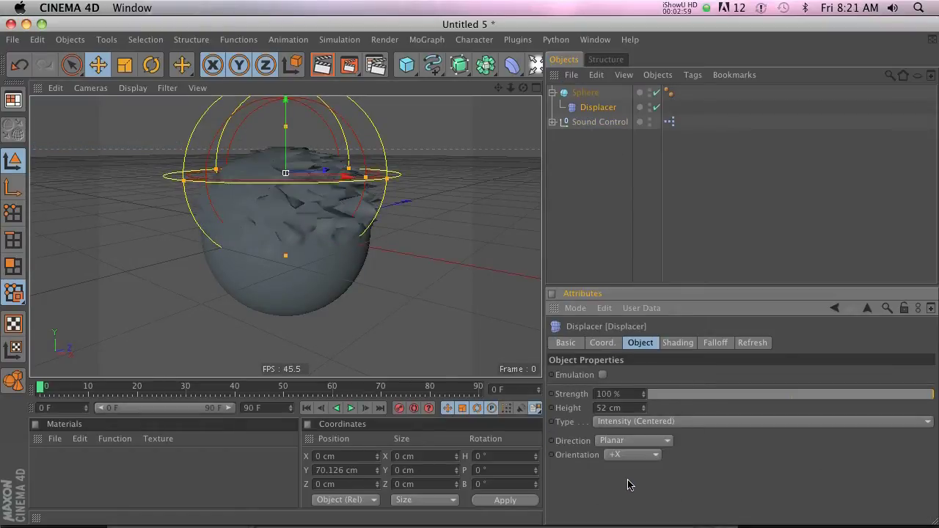
left_click(638, 462)
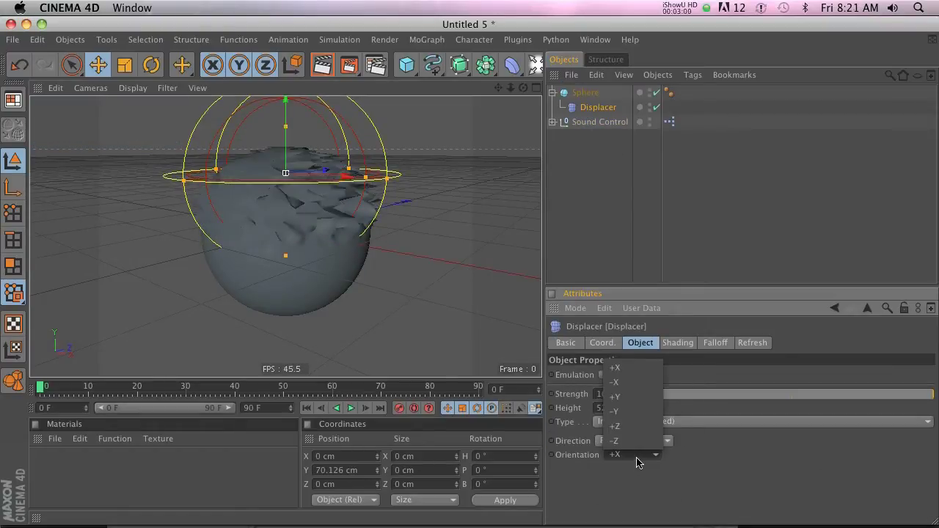
left_click(632, 395)
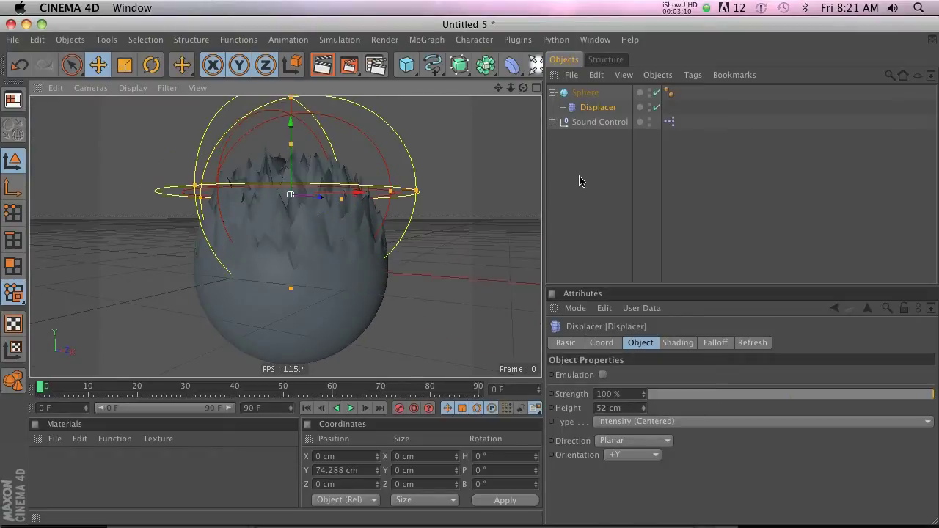
left_click(596, 122)
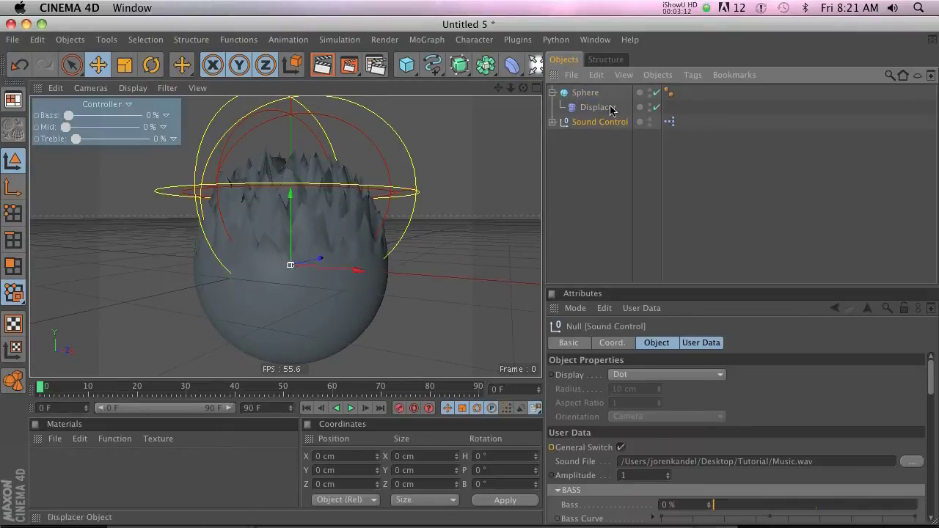
Add an XPresso tag to the Displacer and resize the XPresso Editor to reveal the scene.
left_click(603, 109)
right_click(595, 108)
mouse_move(653, 96)
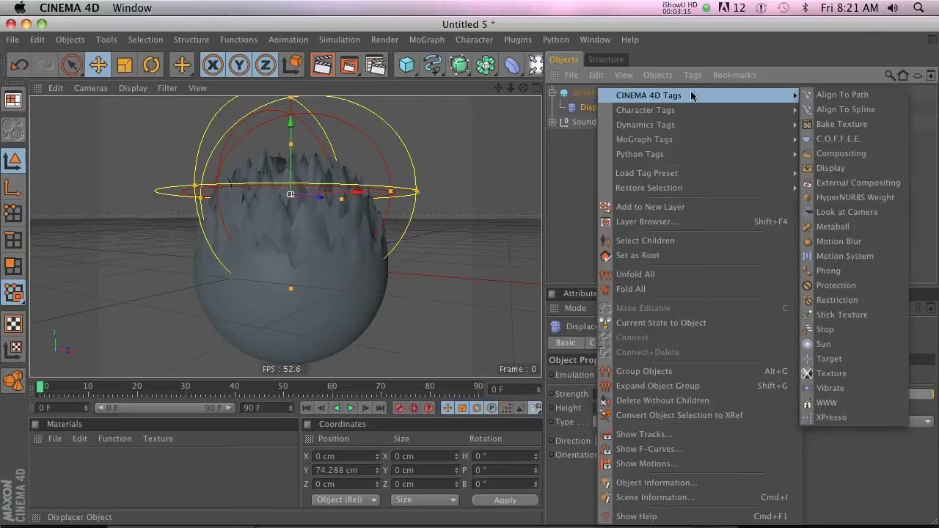
left_click(836, 416)
left_click_drag(343, 31, 276, 33)
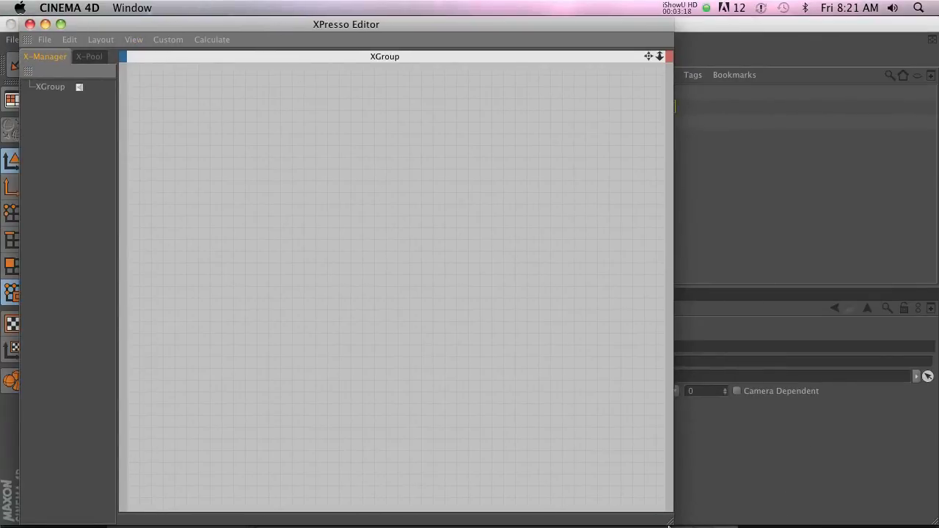
left_click_drag(672, 524, 466, 334)
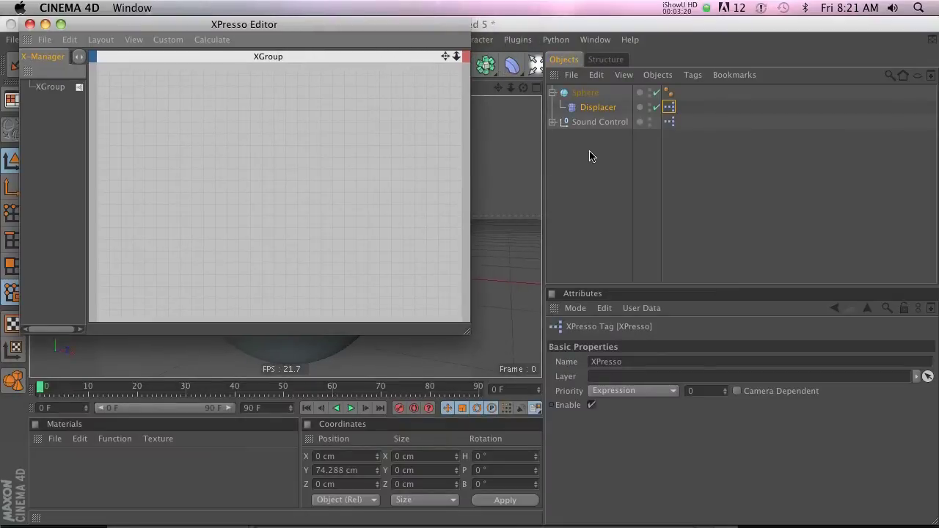
Place a Sound Control node and a Range Mapper node in the XPresso graph.
left_click_drag(591, 123, 480, 131)
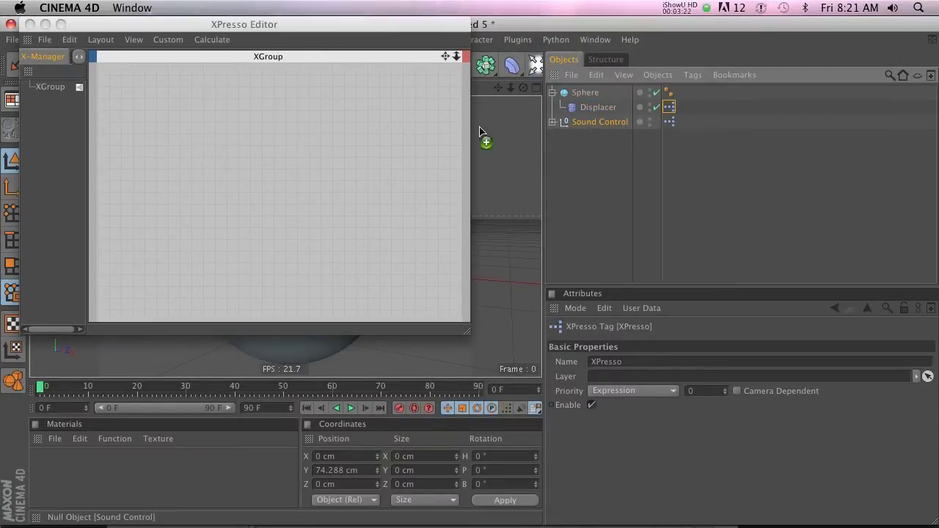
left_click_drag(140, 100, 226, 153)
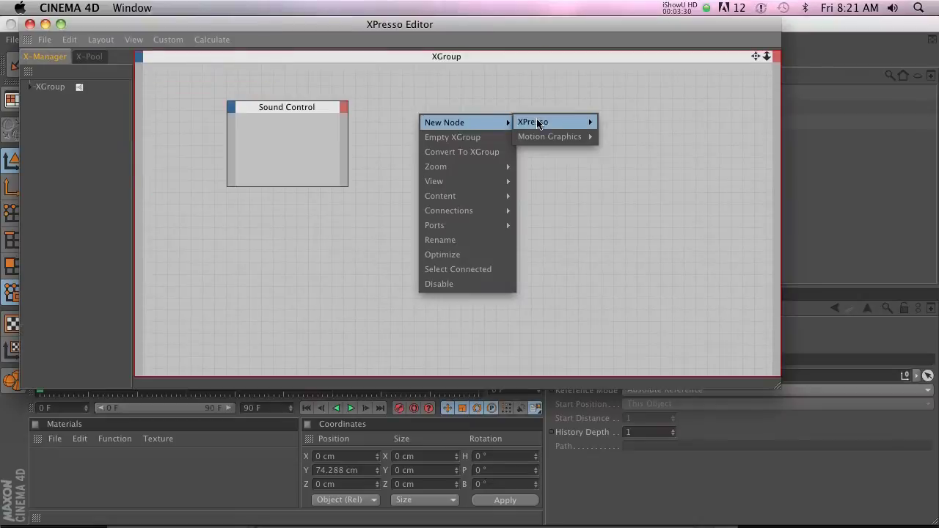
mouse_move(565, 122)
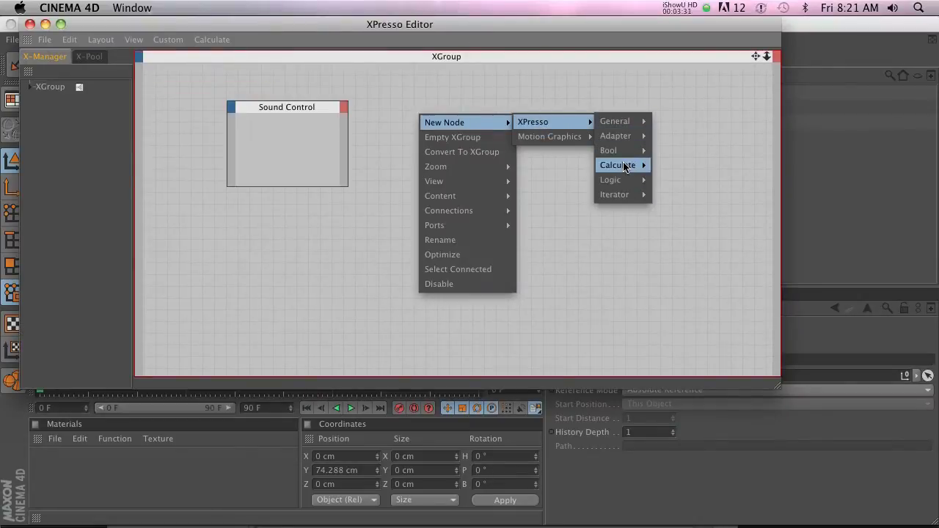
mouse_move(624, 167)
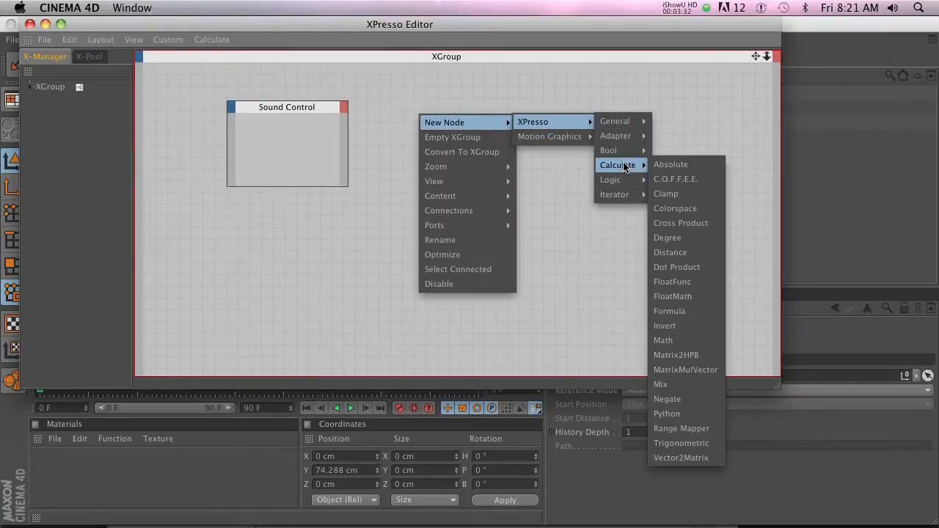
left_click(684, 428)
Add a Displacer node to the graph with a Height input port.
left_click_drag(577, 24, 485, 149)
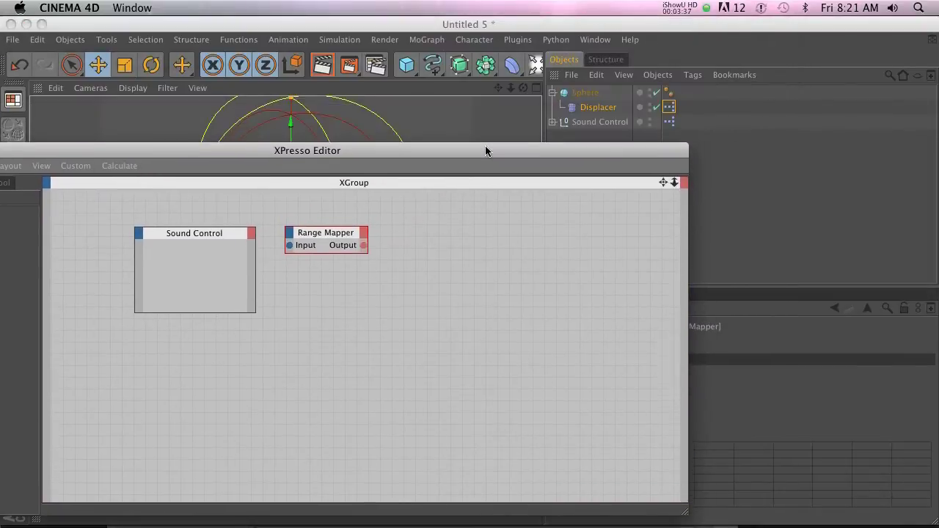
left_click_drag(594, 109, 447, 254)
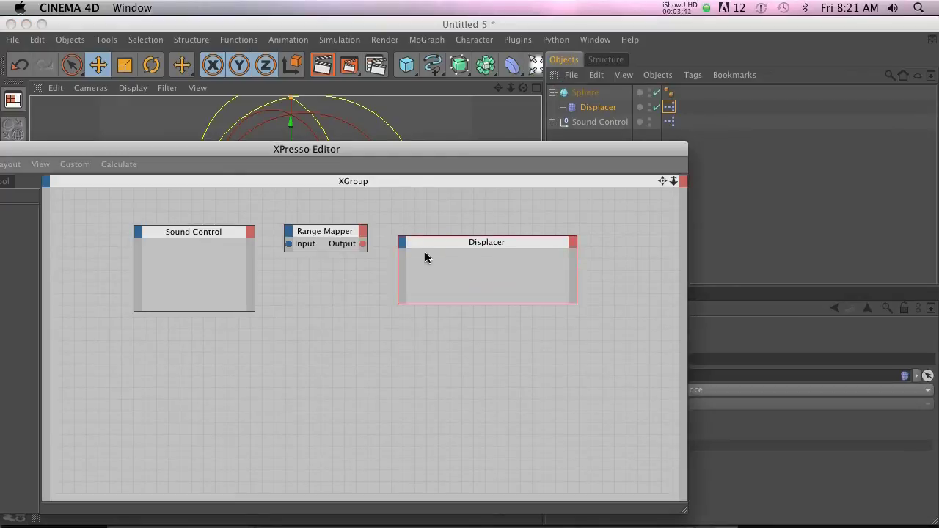
left_click(402, 243)
mouse_move(458, 351)
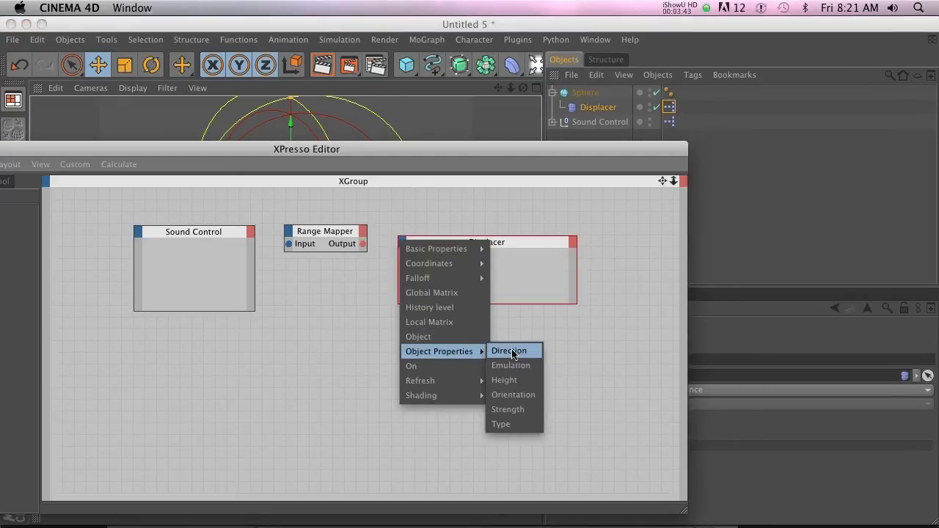
left_click(521, 380)
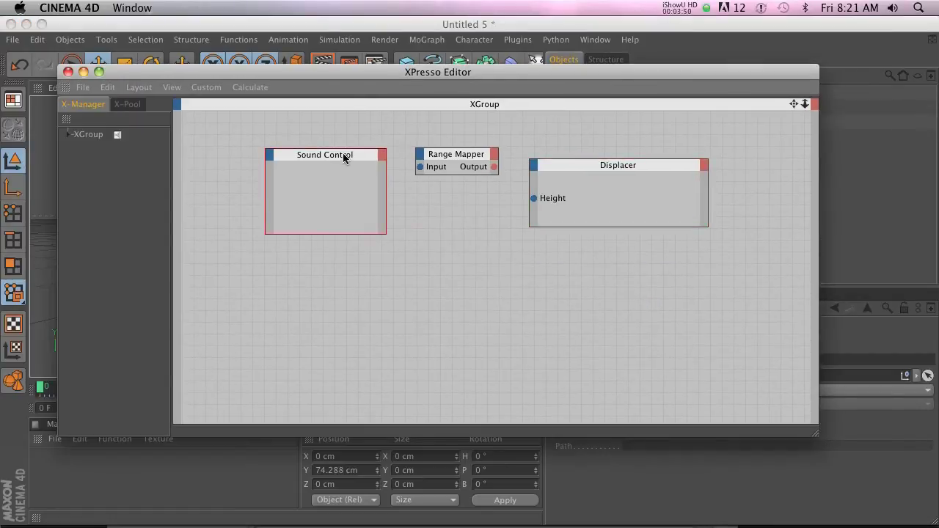
Give the Sound Control node a Bass output and wire it into the Range Mapper's Input.
left_click_drag(344, 158, 323, 152)
left_click(362, 149)
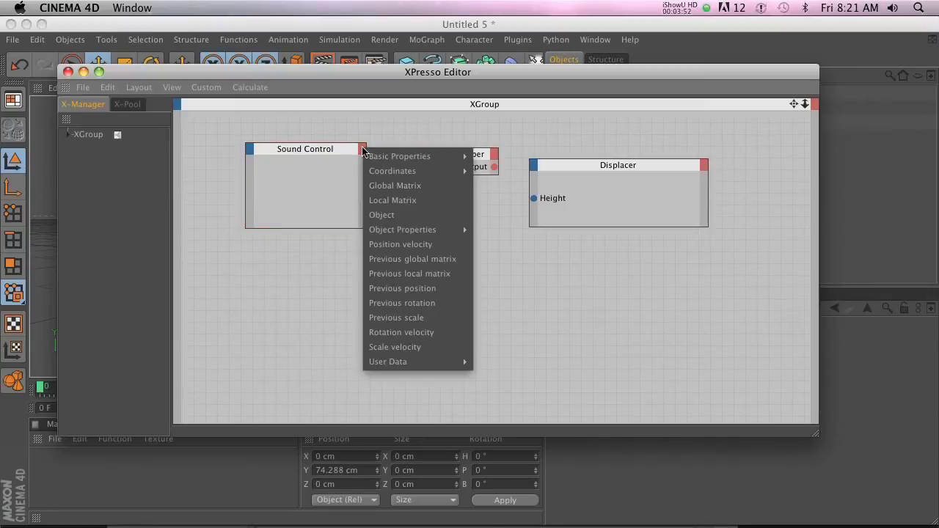
mouse_move(404, 363)
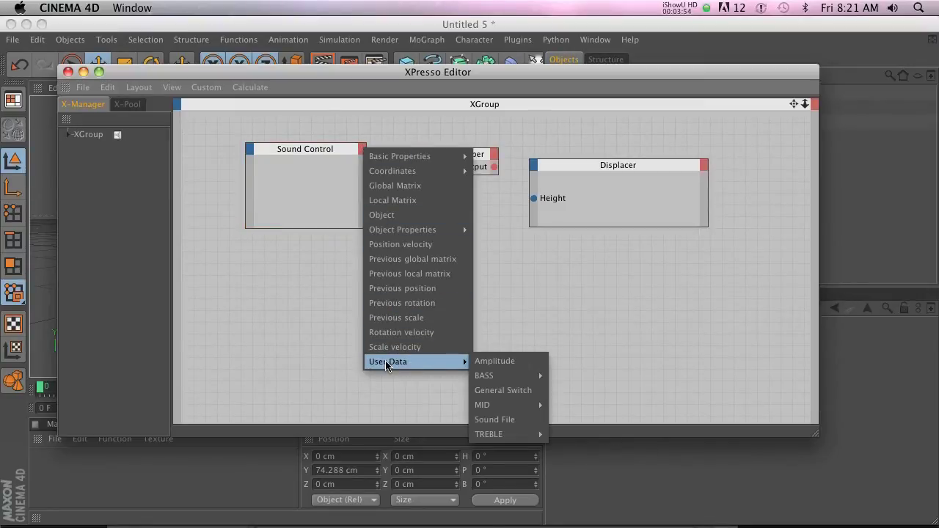
mouse_move(512, 378)
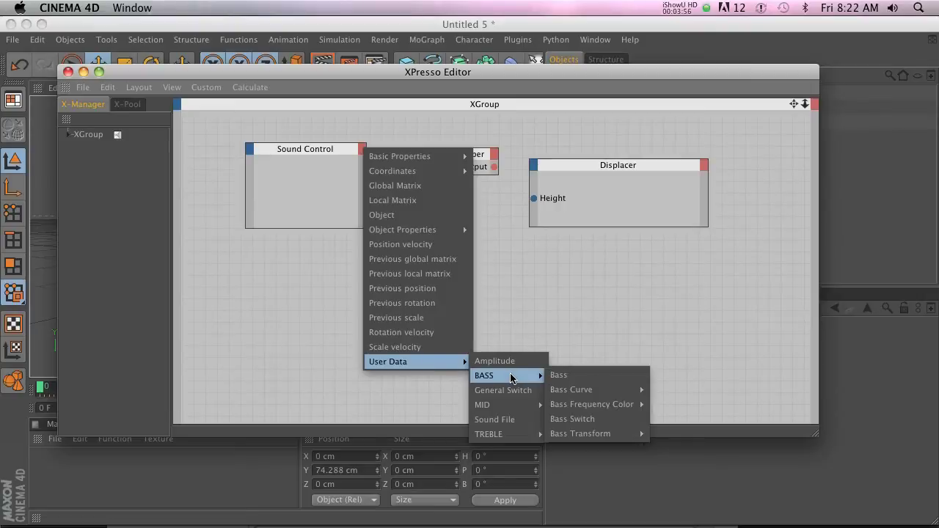
left_click(565, 375)
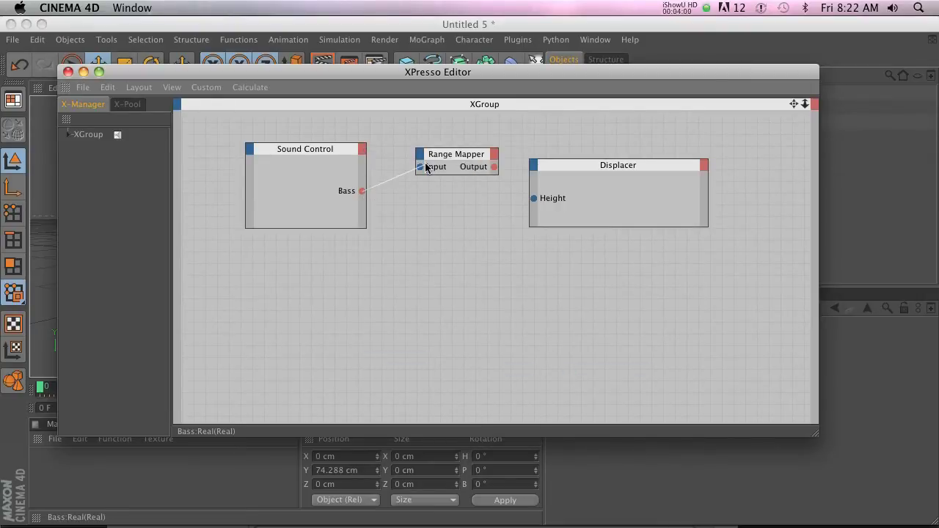
left_click_drag(419, 170, 420, 168)
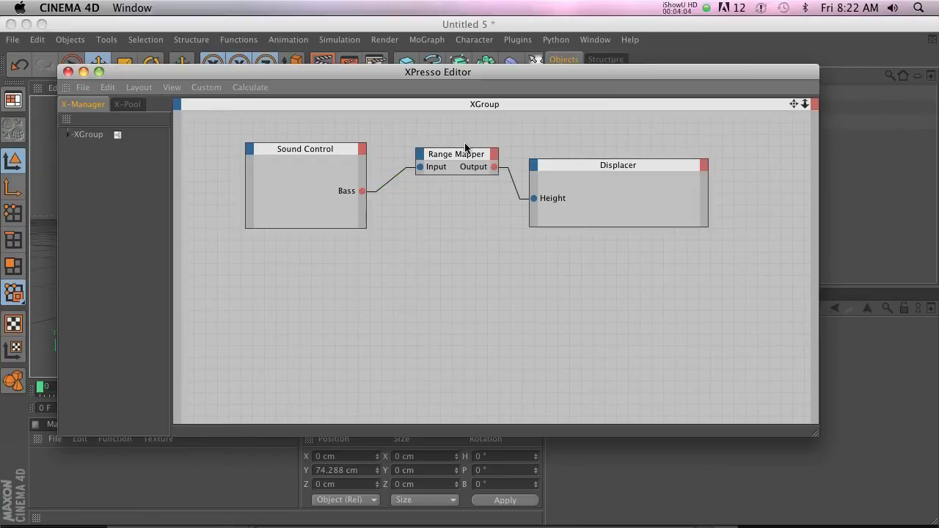
Set the Range Mapper's Output Upper to 26 and play the animation to check it.
left_click_drag(821, 444, 499, 442)
left_click(646, 417)
type("264")
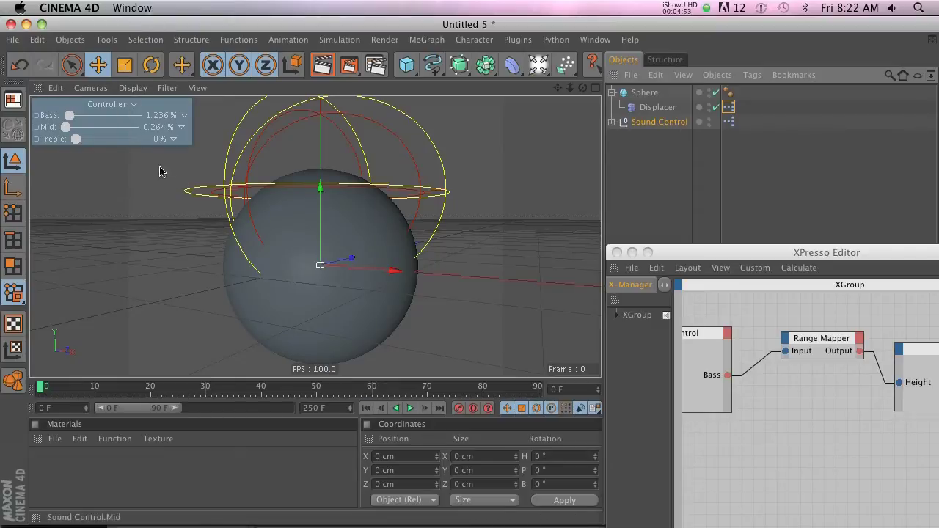
left_click(410, 409)
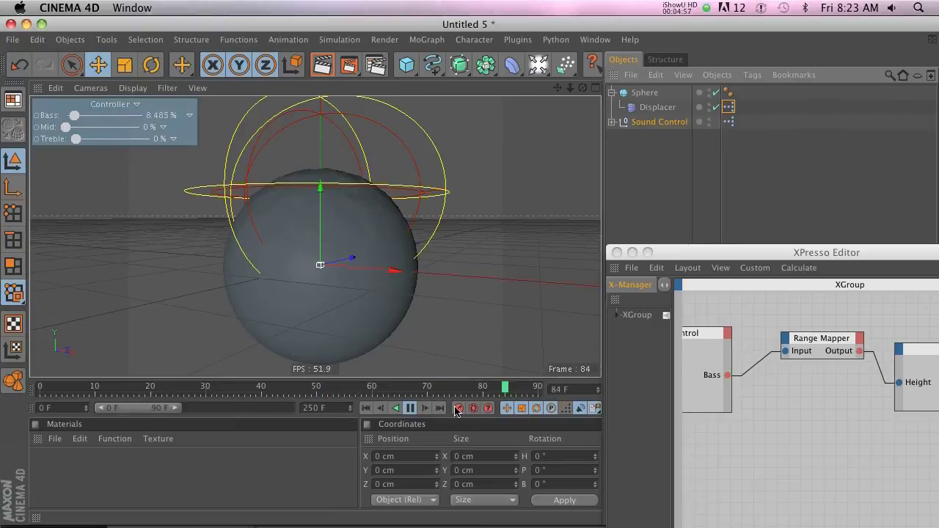
left_click(400, 410)
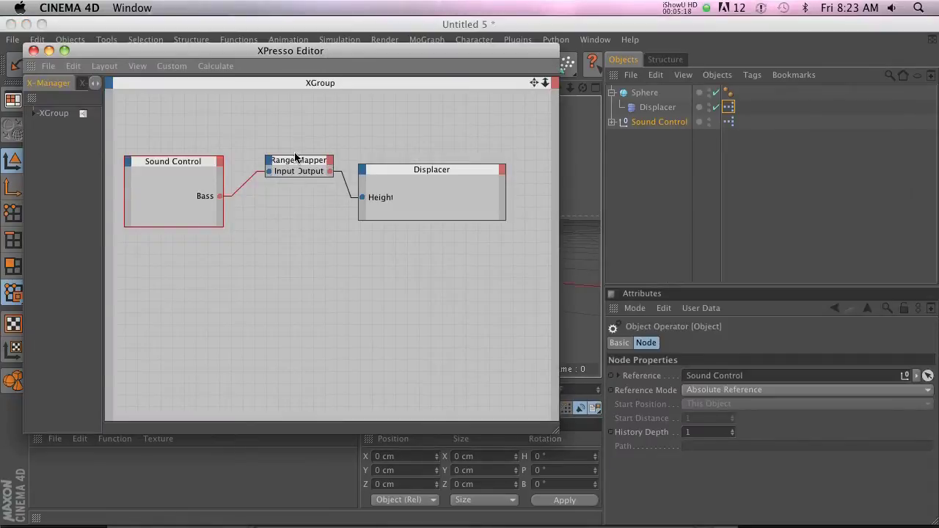
Duplicate the Range Mapper and Displacer nodes and give the Displacer copy a Global Position input.
left_click_drag(294, 162, 285, 241)
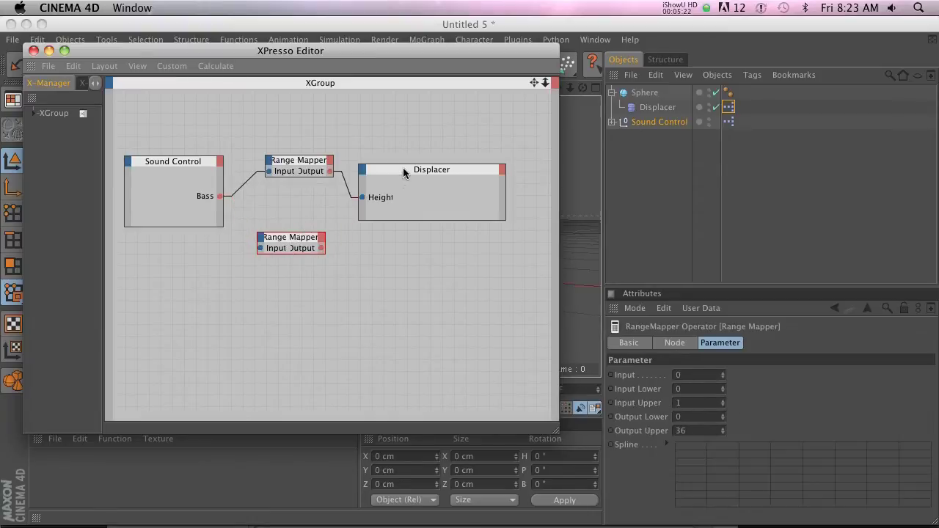
left_click_drag(402, 167, 396, 249, "ctrl")
right_click(383, 248)
mouse_move(443, 268)
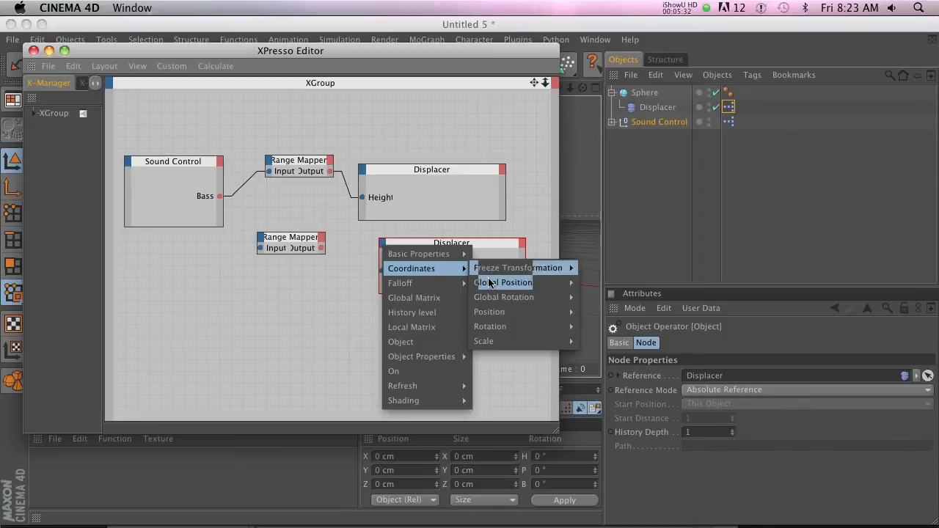
mouse_move(525, 301)
mouse_move(526, 284)
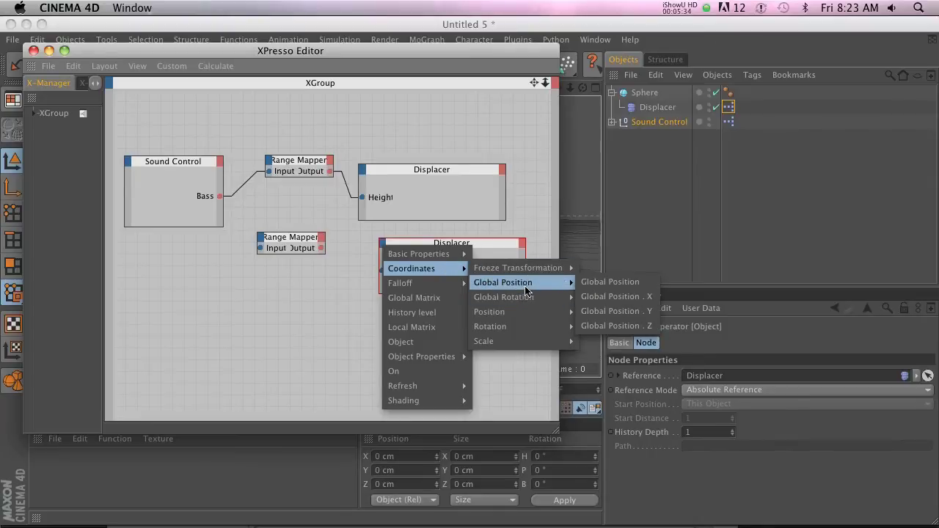
left_click(609, 281)
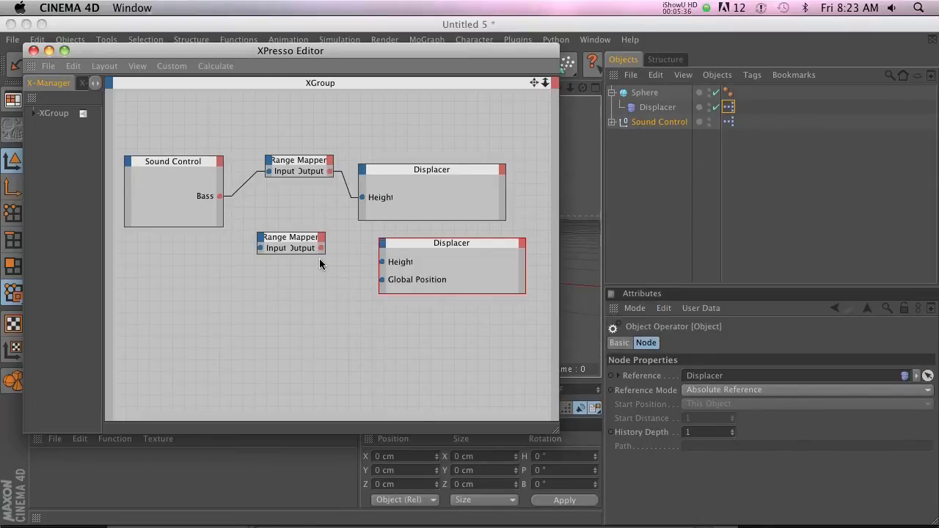
Wire Sound Control's Mid through the second Range Mapper into Global Position, and remove the copy's Height port.
left_click(219, 162)
mouse_move(285, 376)
mouse_move(359, 419)
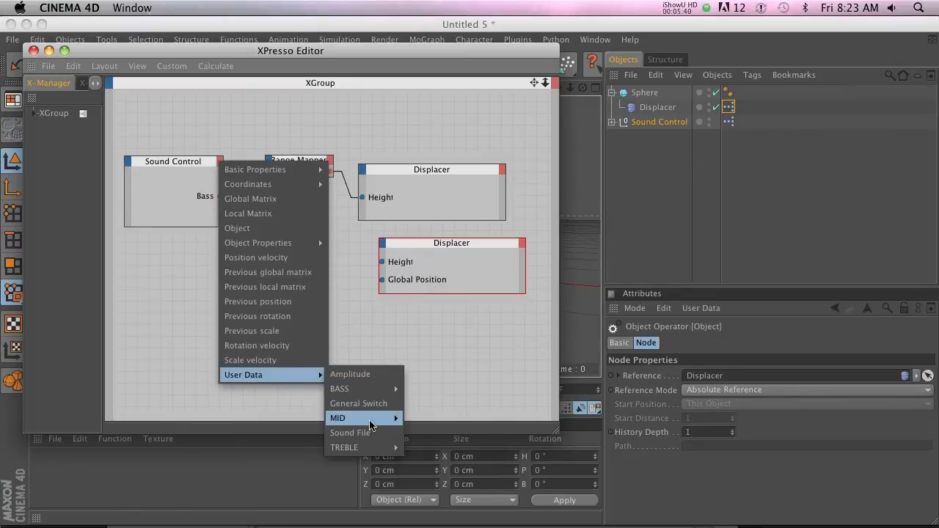
left_click(415, 418)
left_click_drag(220, 208, 260, 248)
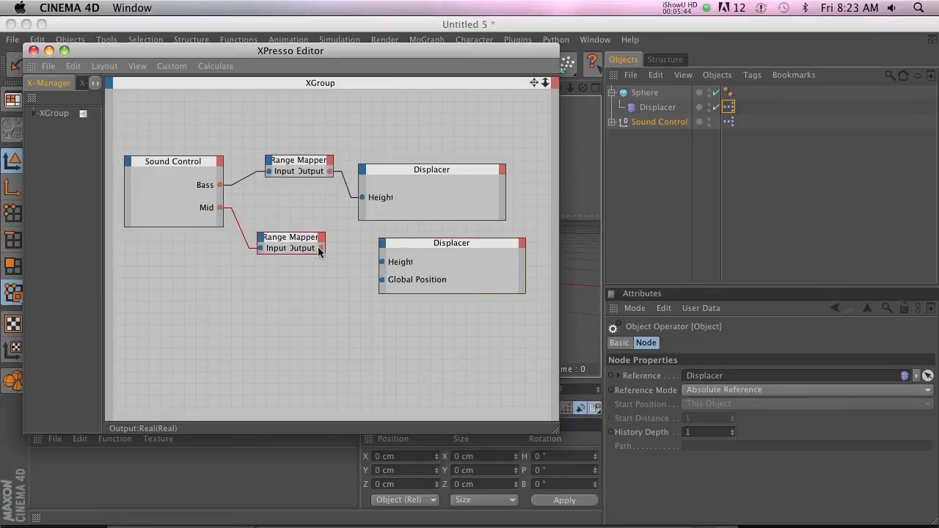
left_click_drag(319, 247, 382, 279)
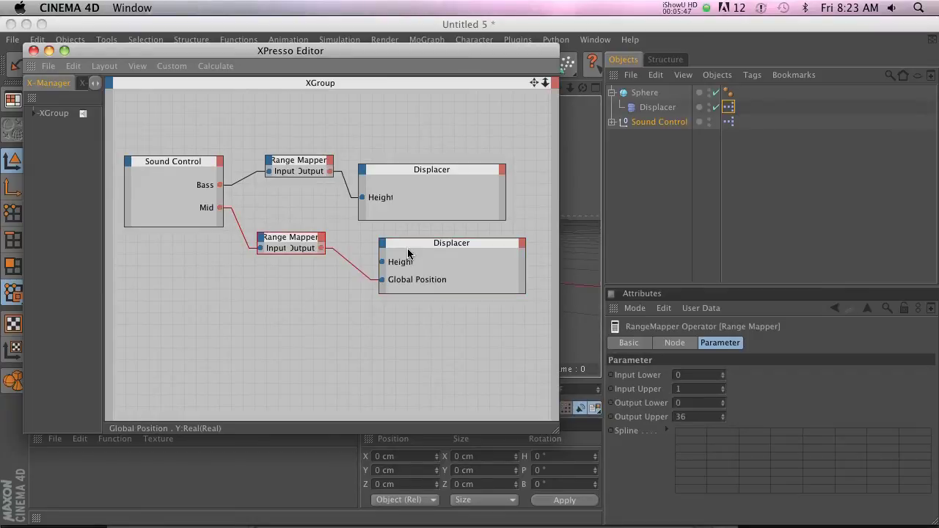
right_click(399, 266)
left_click(440, 315)
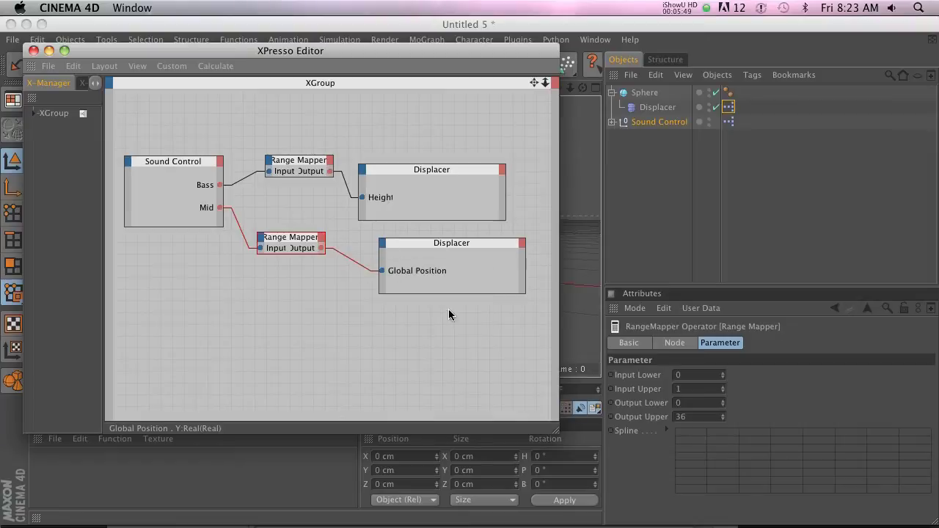
Preview the animation, then set the lower Mid Range Mapper's Output Upper to 50.
left_click_drag(222, 57, 772, 48)
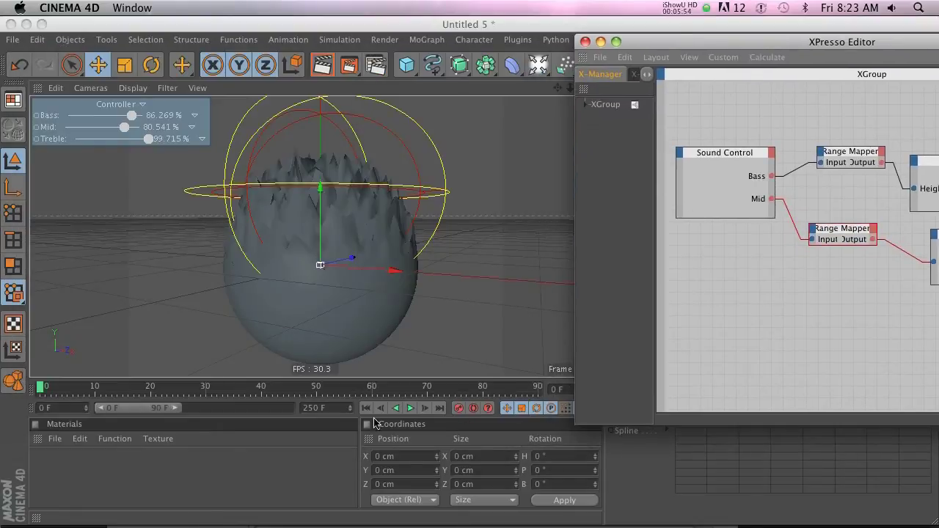
left_click(410, 408)
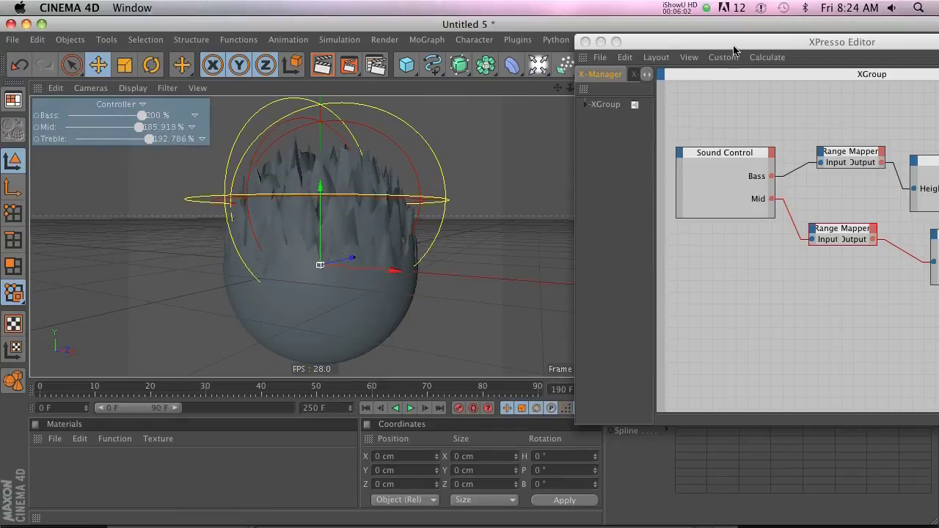
left_click_drag(731, 46, 585, 243)
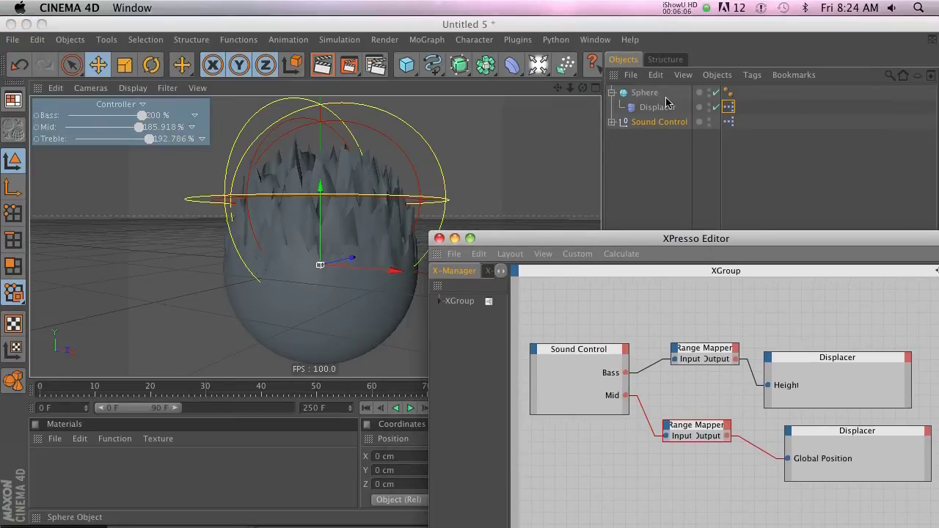
left_click_drag(572, 242, 330, 146)
left_click(655, 123)
left_click(446, 337)
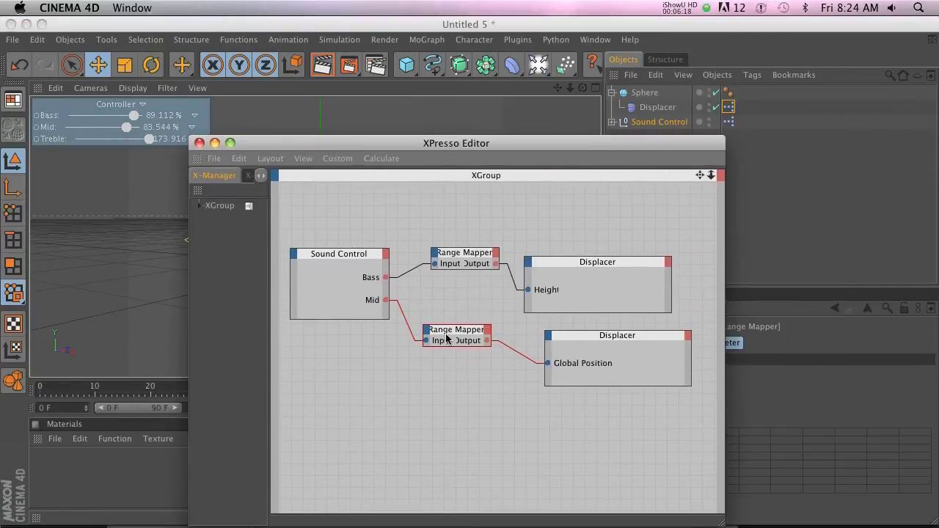
left_click_drag(473, 151, 234, 120)
left_click_drag(723, 417, 723, 417)
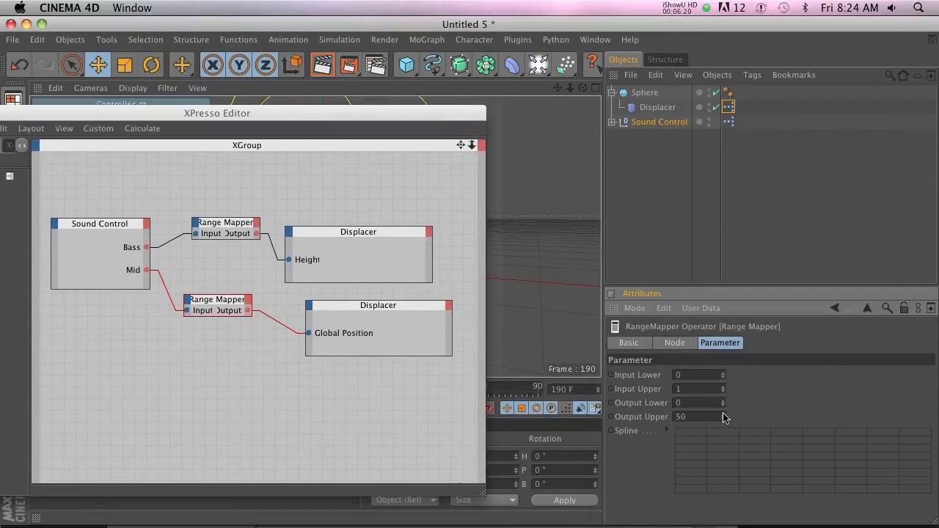
Select the Displacer and play the animation to watch the sphere spike.
left_click_drag(338, 122, 913, 259)
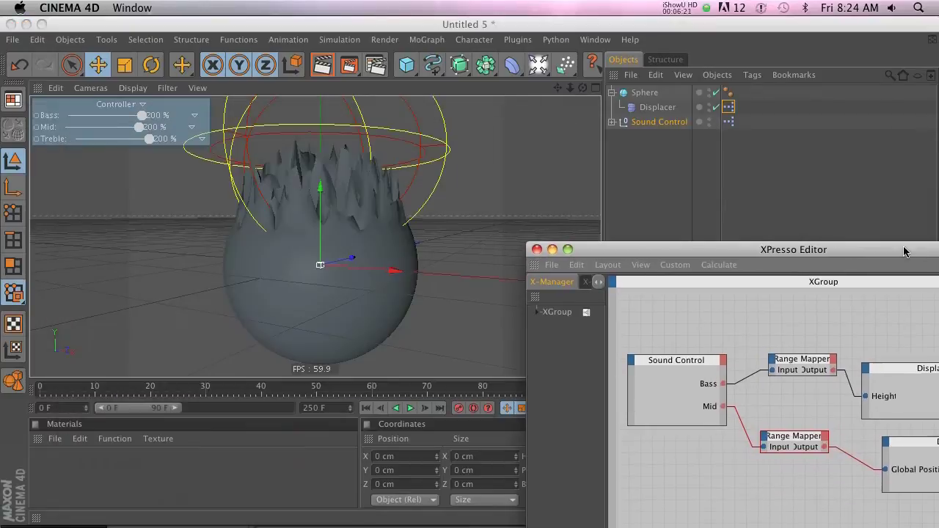
left_click(657, 107)
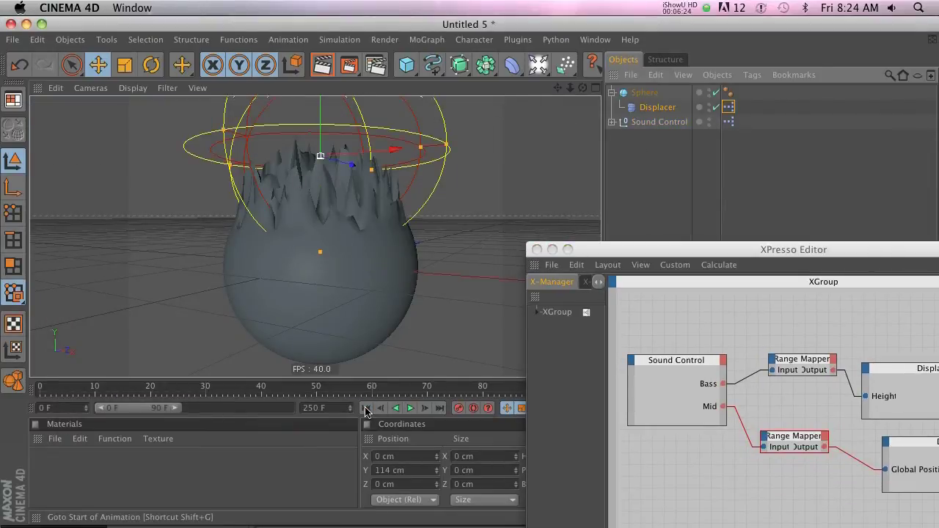
left_click(409, 408)
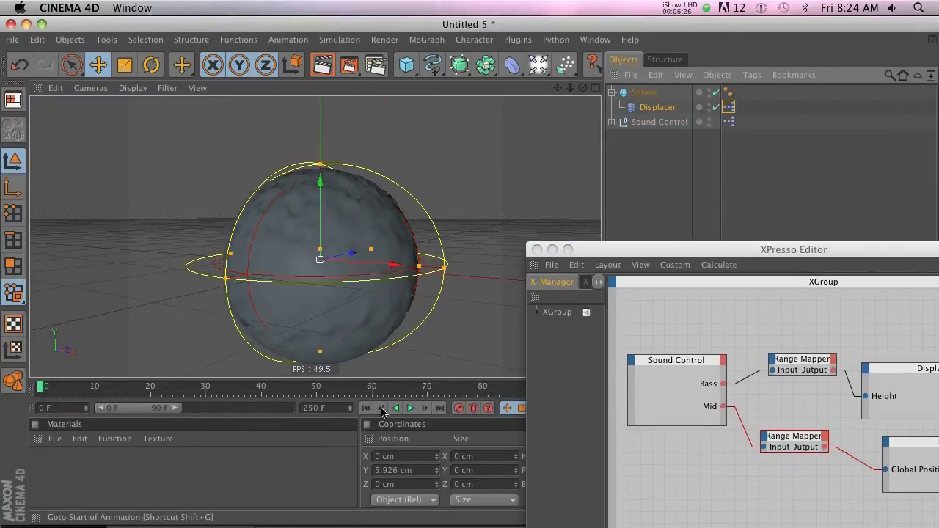
left_click_drag(741, 250, 723, 442)
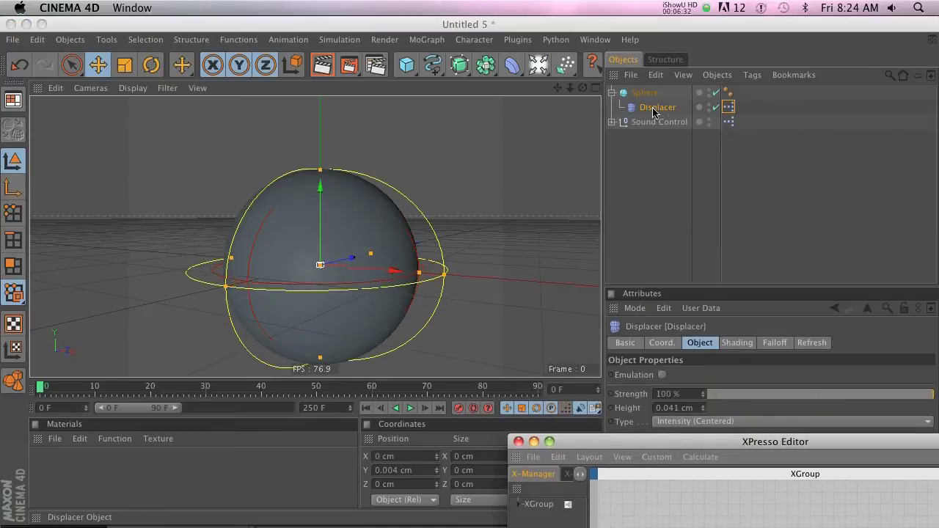
Offset the Displacer falloff 32 cm in Y, preview the spikes, then close the XPresso editor.
left_click(782, 345)
left_click_drag(712, 446, 716, 481)
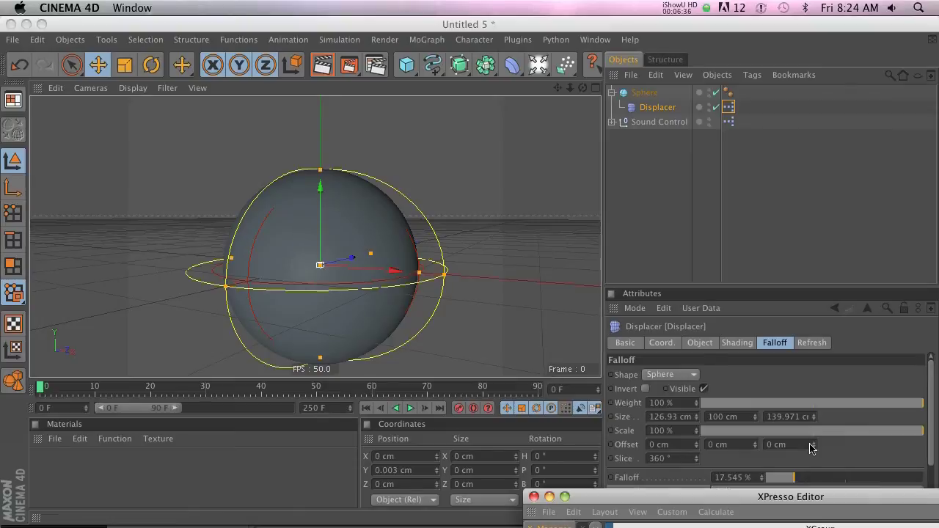
left_click_drag(755, 446, 759, 393)
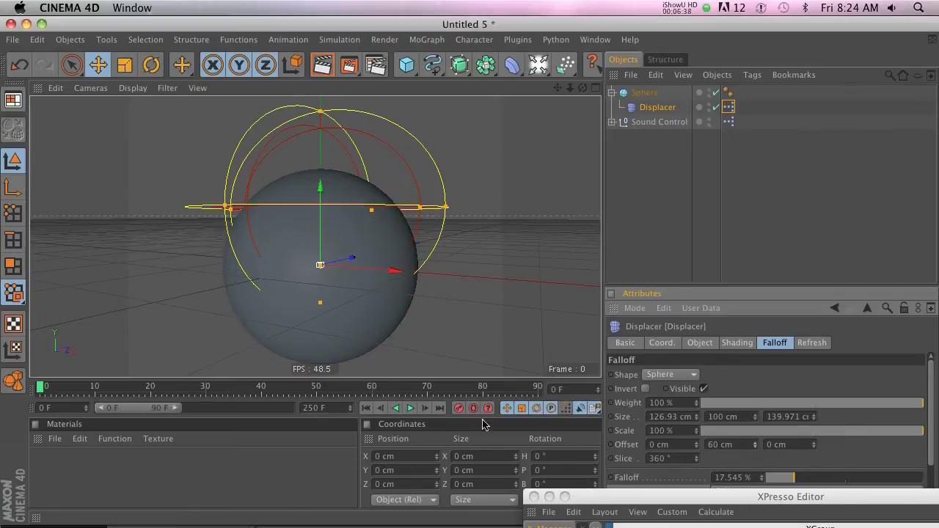
left_click(411, 408)
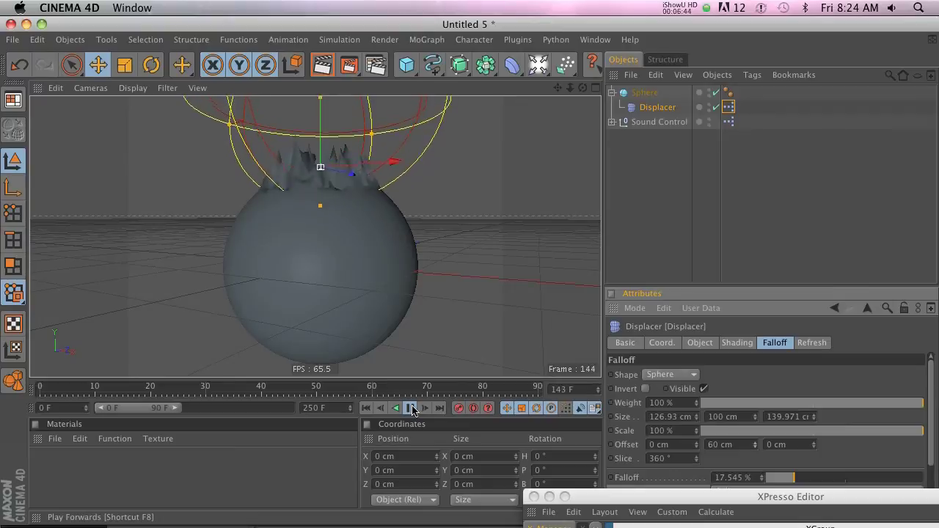
left_click(412, 409)
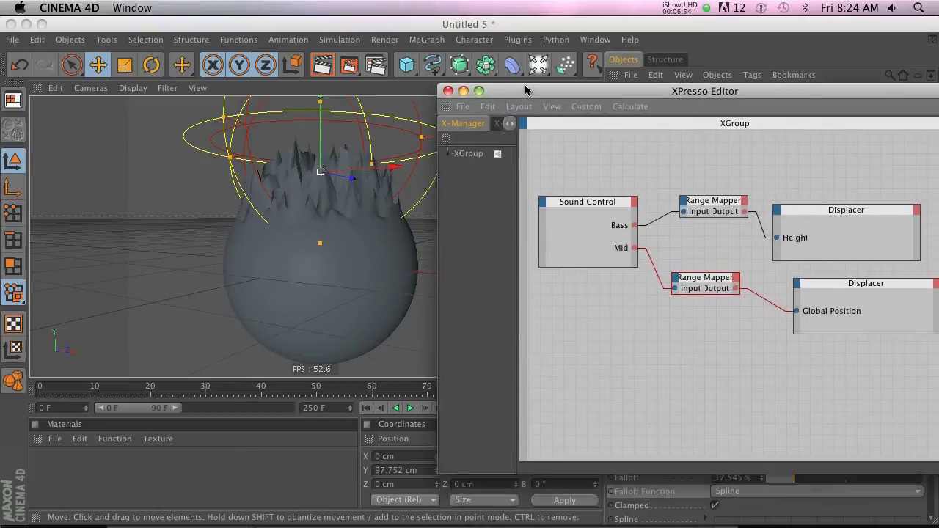
left_click_drag(580, 497, 490, 64)
left_click(424, 66)
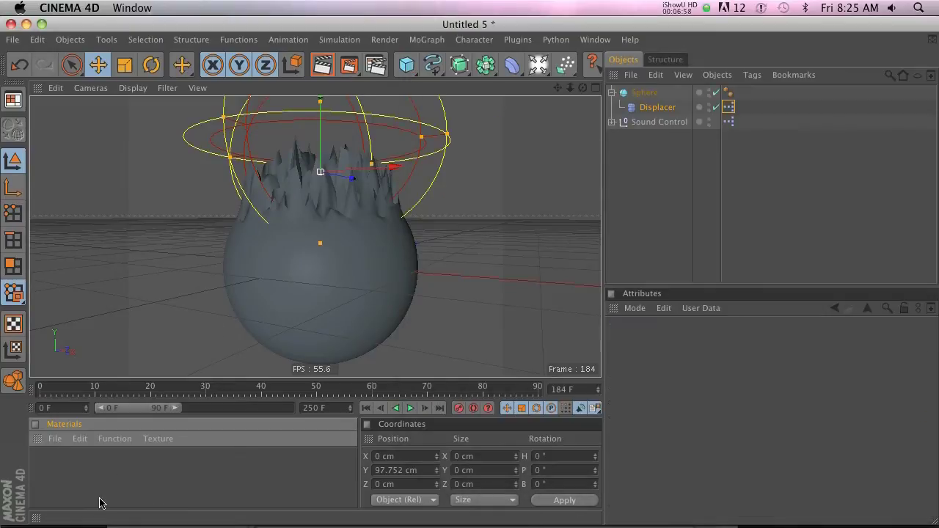
Create material Mat with light blue luminance (101, 176, 255) and drag it onto the sphere.
double_click(101, 503)
double_click(46, 465)
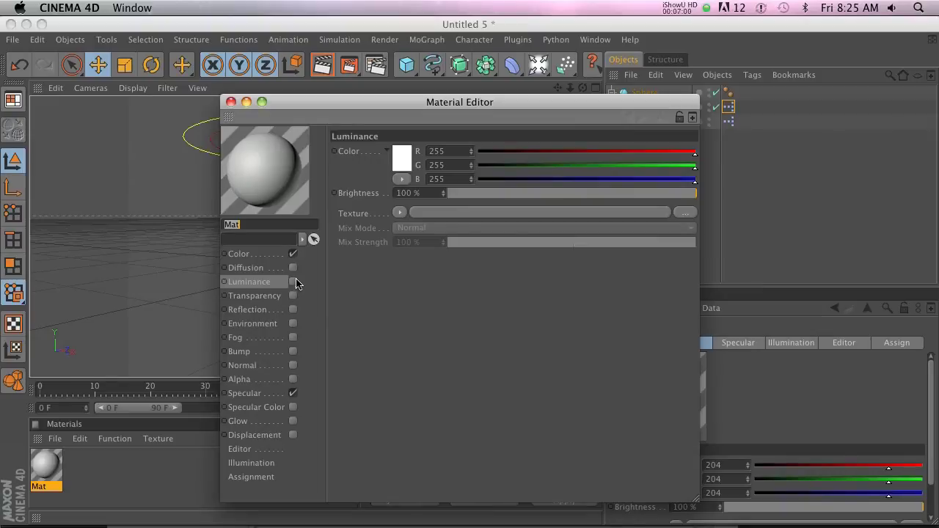
left_click(295, 283)
left_click(403, 159)
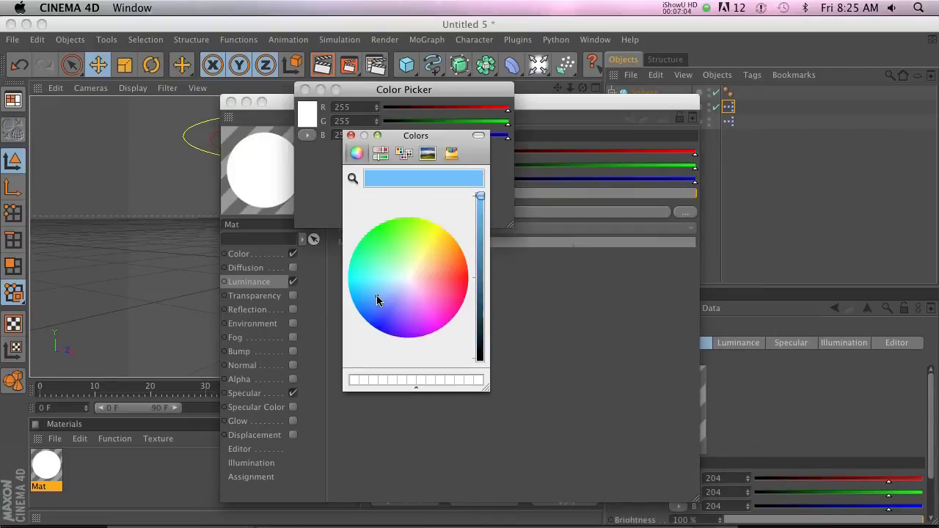
left_click(350, 136)
left_click(427, 211)
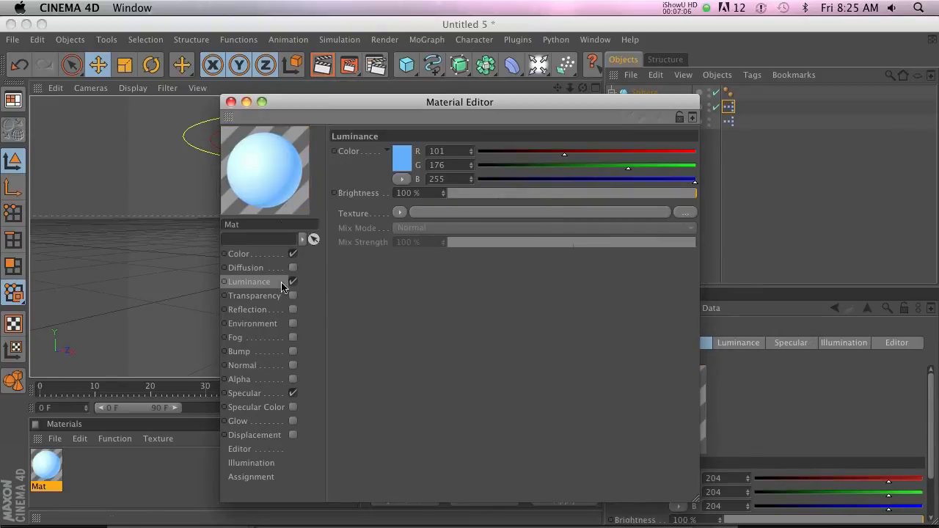
left_click(231, 102)
left_click_drag(46, 462, 287, 268)
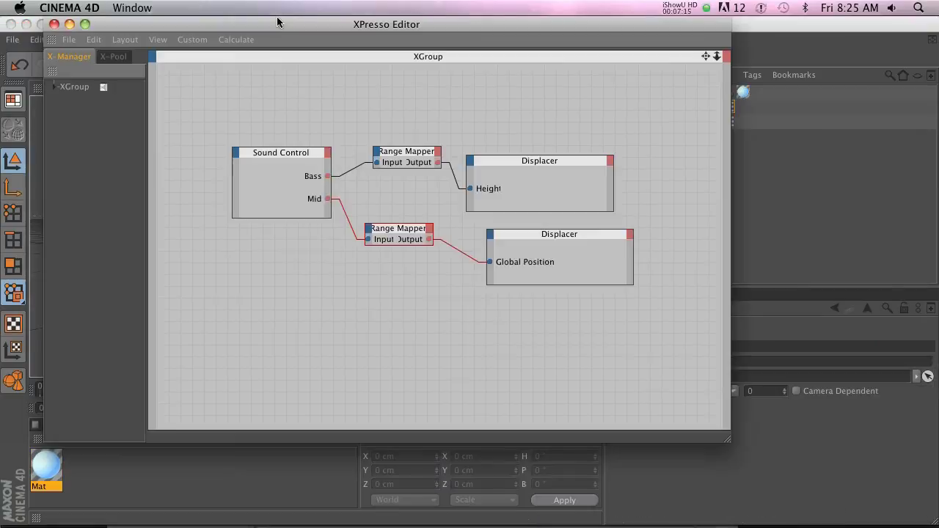
left_click_drag(281, 21, 246, 34)
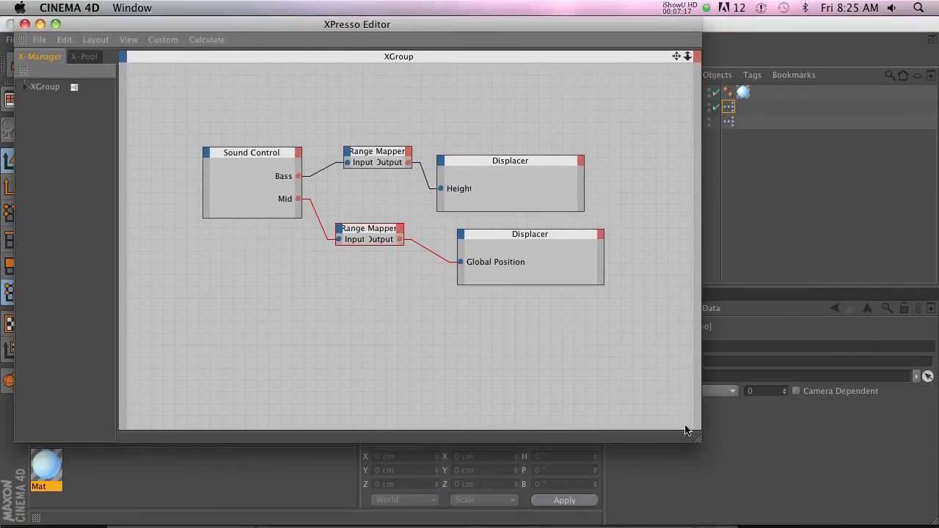
Duplicate a Range Mapper node and wire the Sound Control Mid output into it.
left_click_drag(698, 446, 626, 429)
left_click_drag(323, 232, 309, 291, "ctrl")
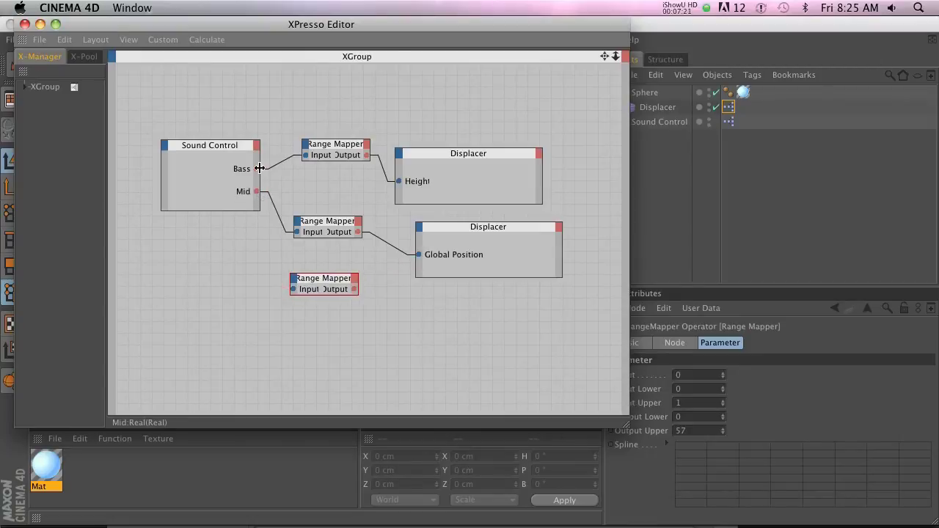
left_click_drag(256, 169, 297, 290)
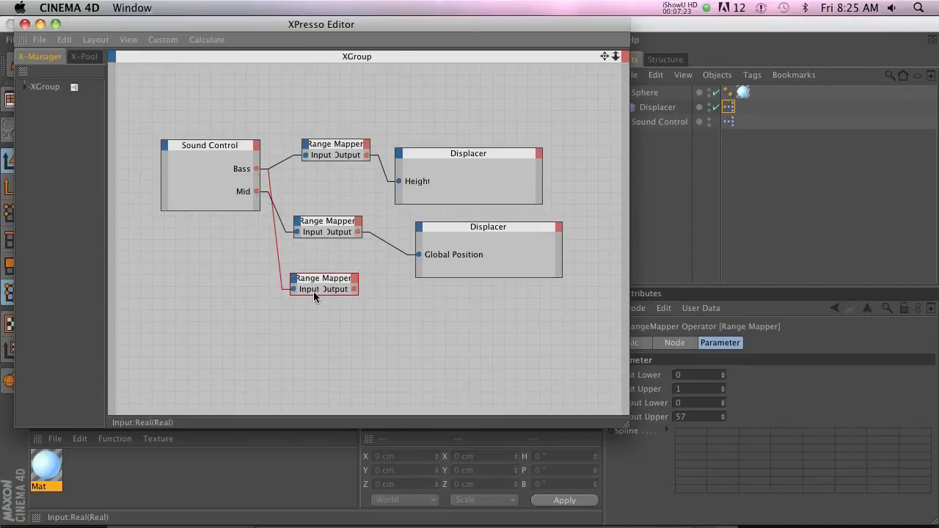
left_click(372, 293)
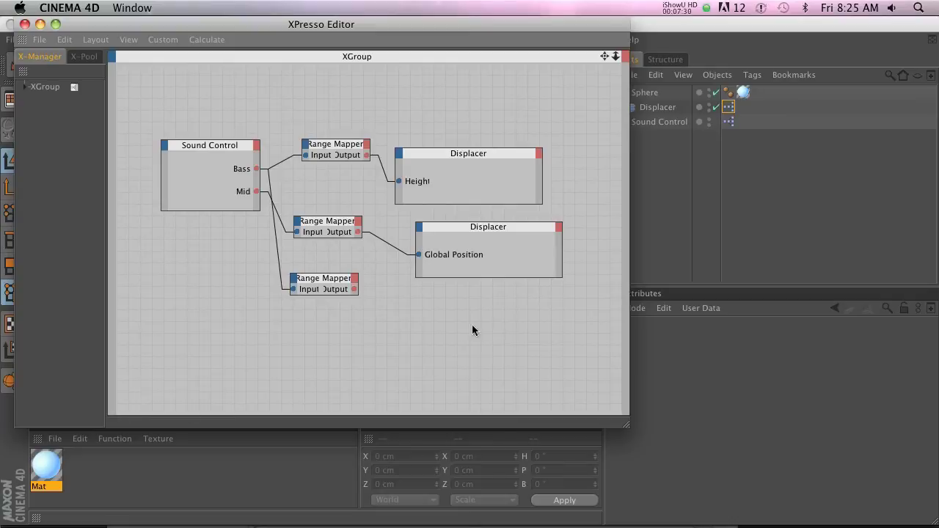
left_click_drag(341, 282, 355, 320)
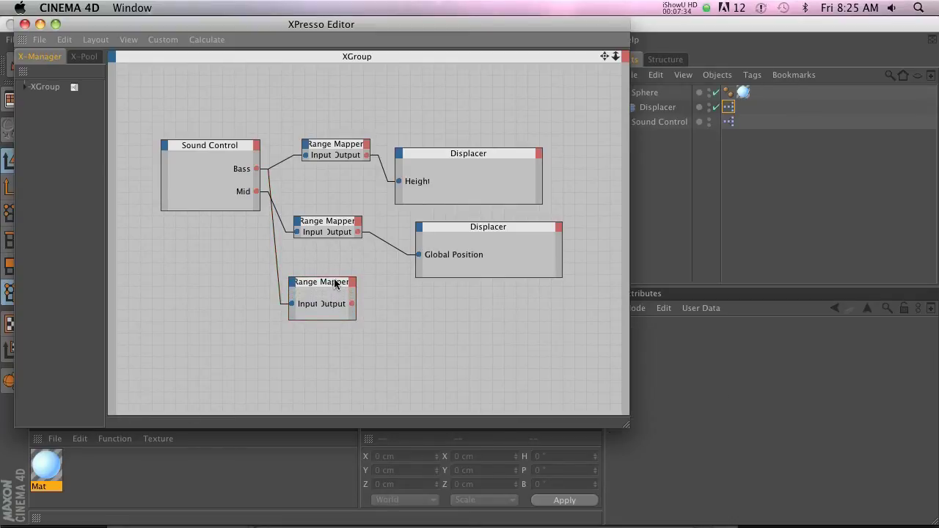
Try adding the sphere's texture tag as a node, then undo it.
left_click(736, 101)
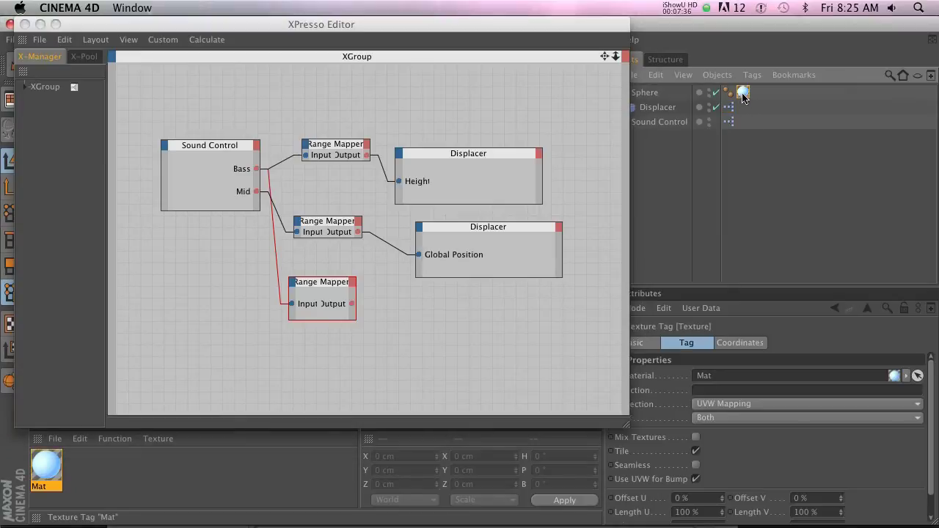
left_click_drag(455, 304, 432, 308)
left_click(414, 304)
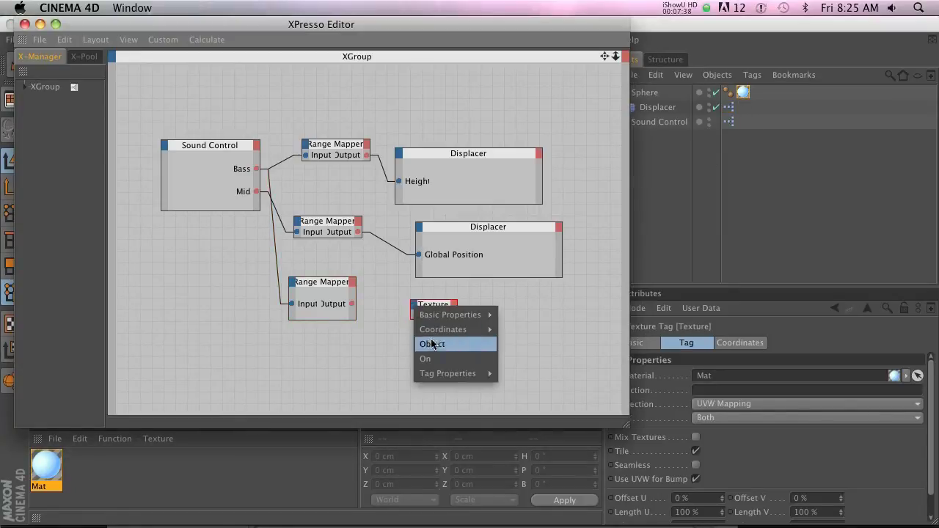
mouse_move(446, 315)
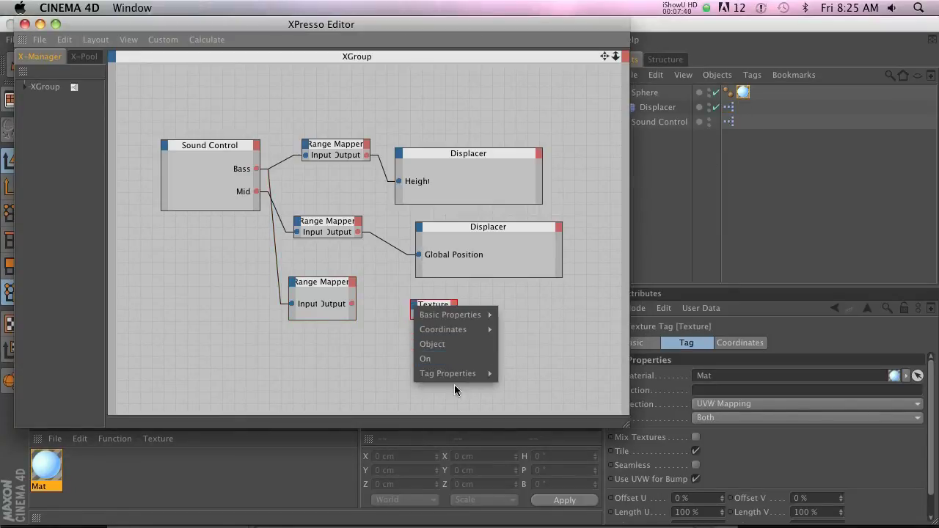
mouse_move(457, 376)
left_click(341, 371)
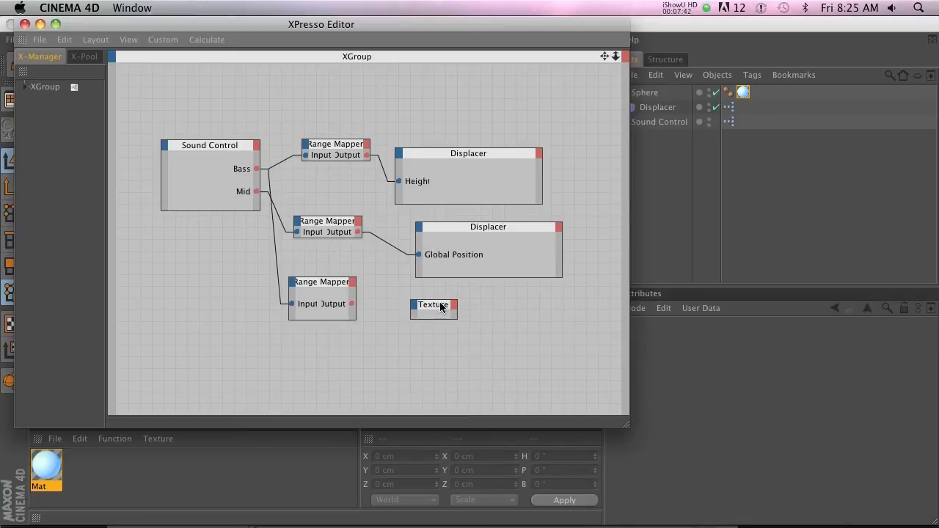
key("ctrl+z")
left_click(9, 509)
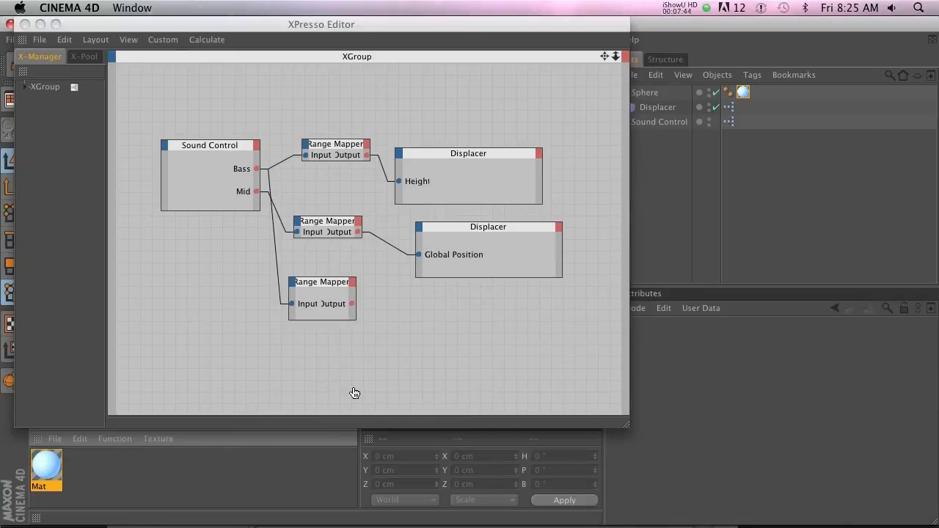
Add Mat as a node with a Luminance Brightness port, connect the new Range Mapper, and play.
left_click_drag(425, 318, 507, 350)
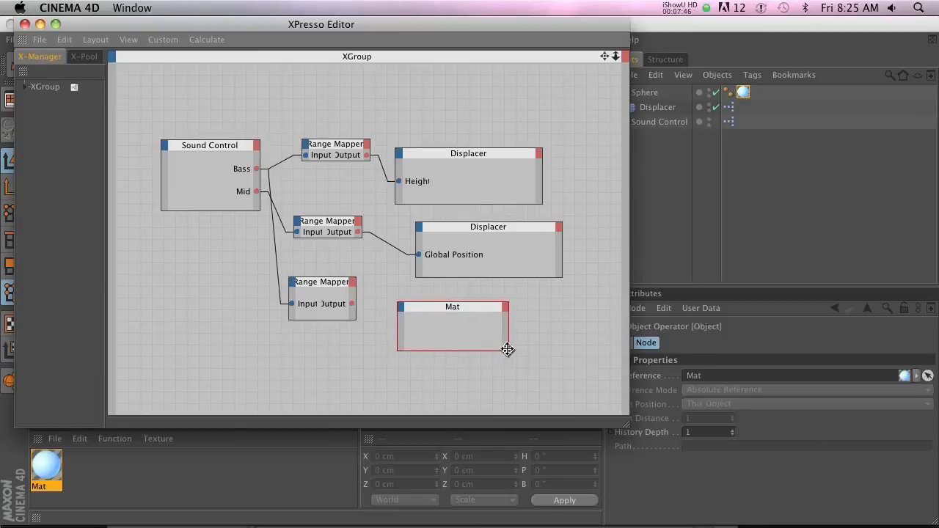
left_click(400, 307)
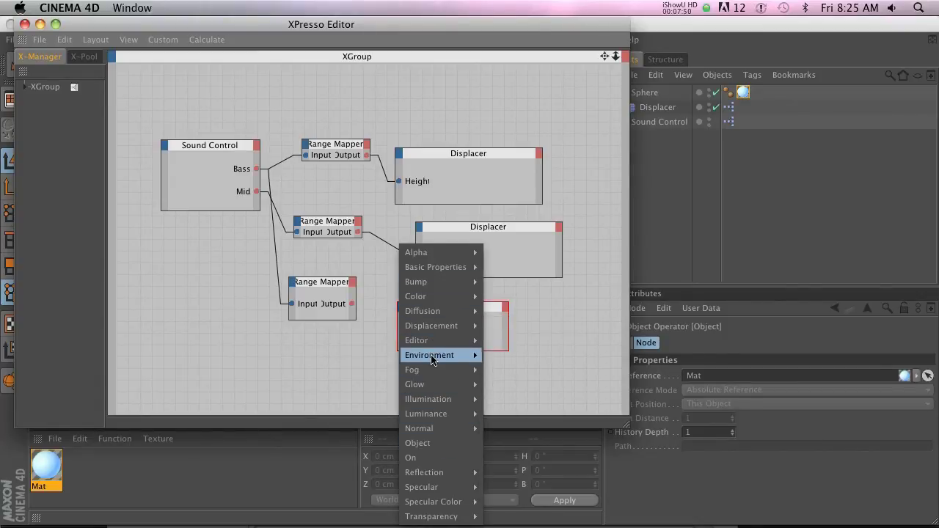
mouse_move(442, 402)
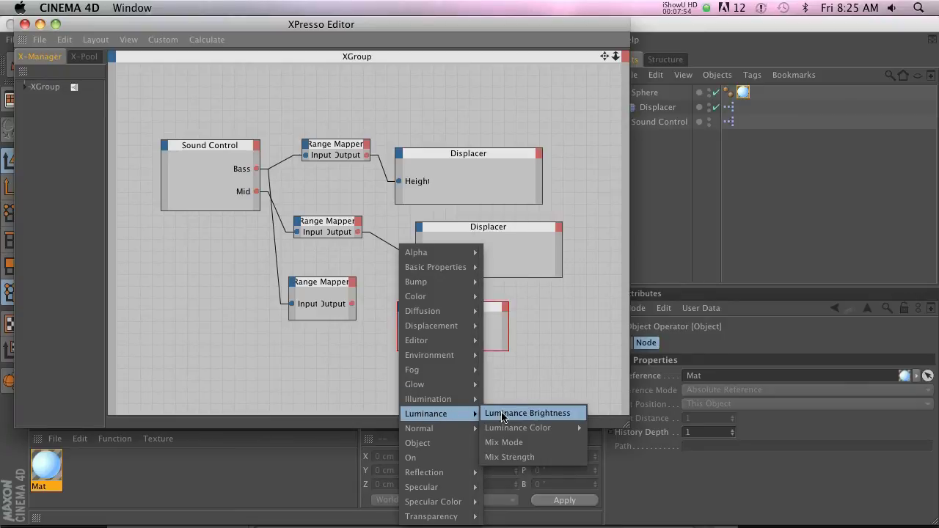
left_click(504, 415)
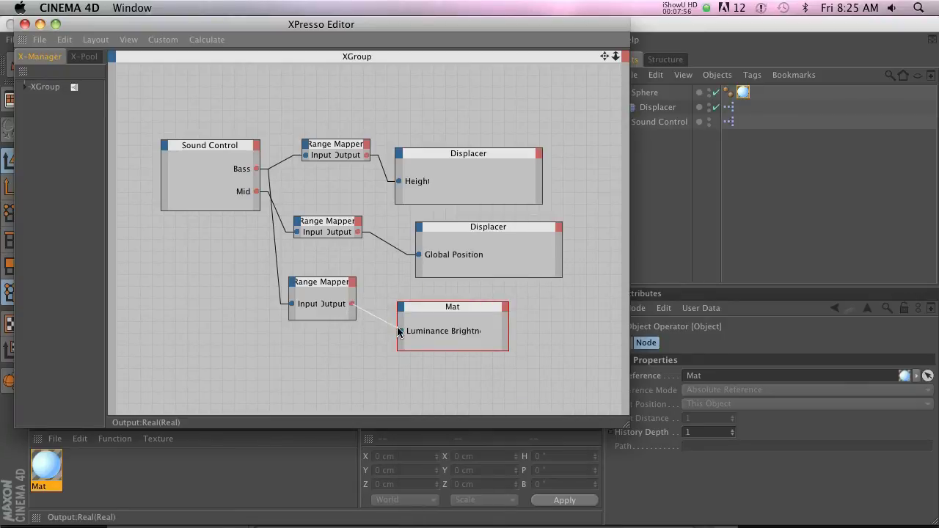
left_click_drag(401, 334, 401, 331)
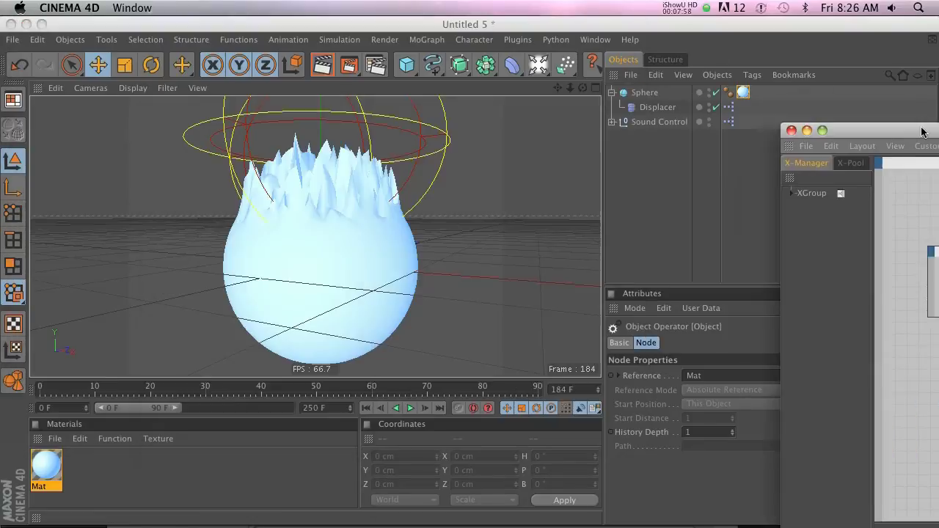
left_click(409, 408)
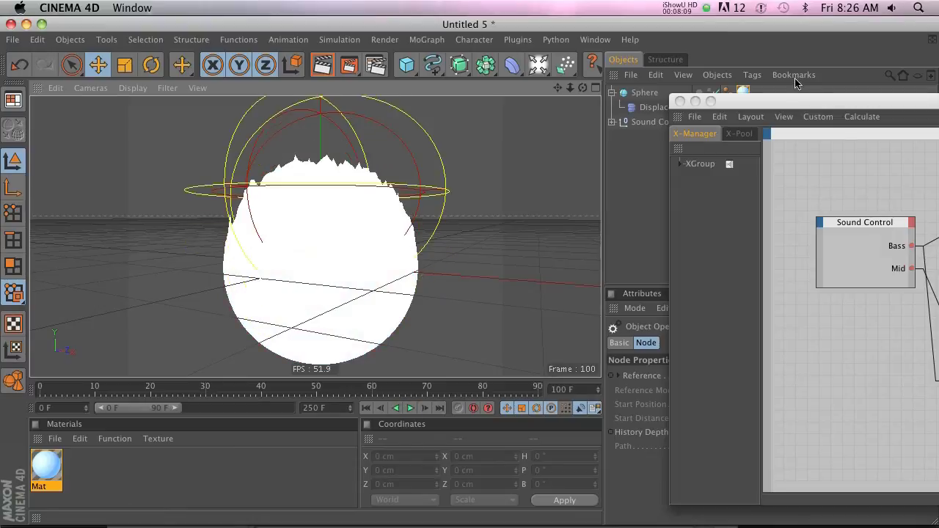
Raise the luminance Range Mapper's Output Upper and play back to check the brightness pulsing.
left_click_drag(778, 101, 708, 122)
left_click(308, 366)
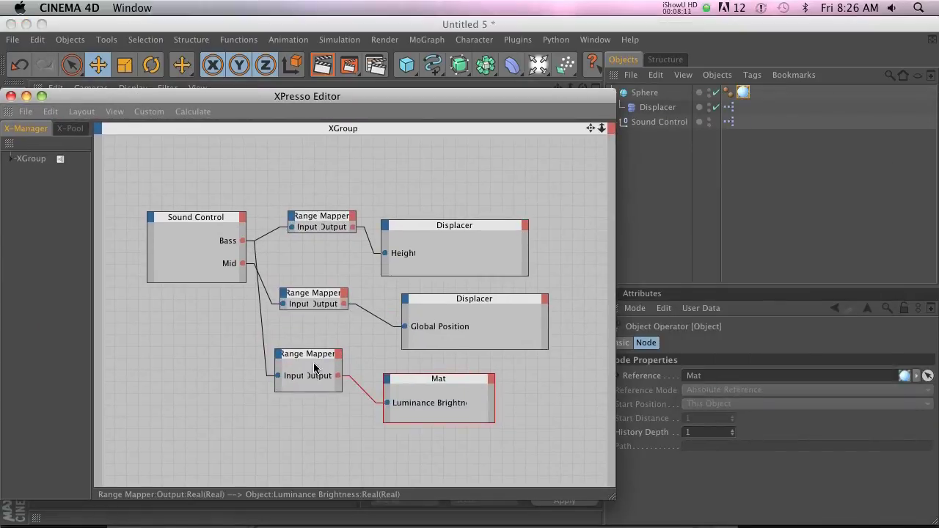
left_click(722, 415)
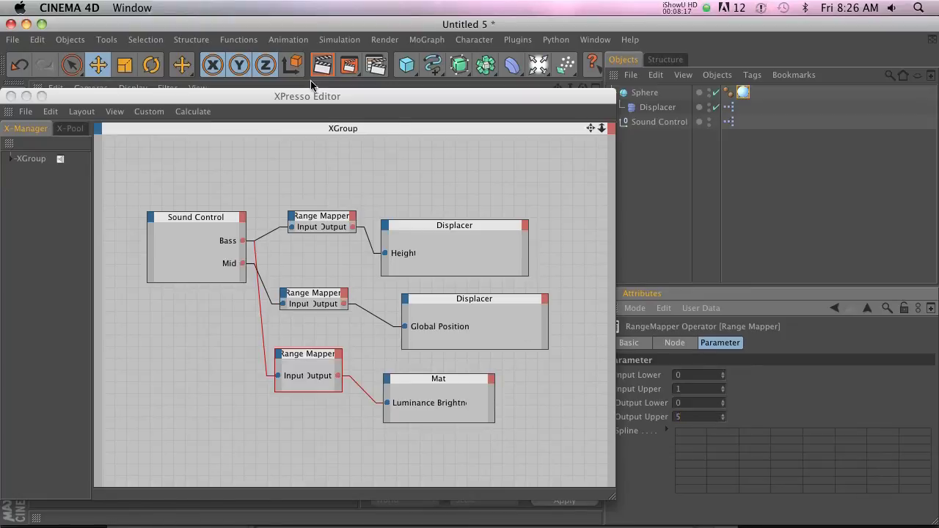
left_click_drag(279, 96, 915, 129)
left_click(387, 409)
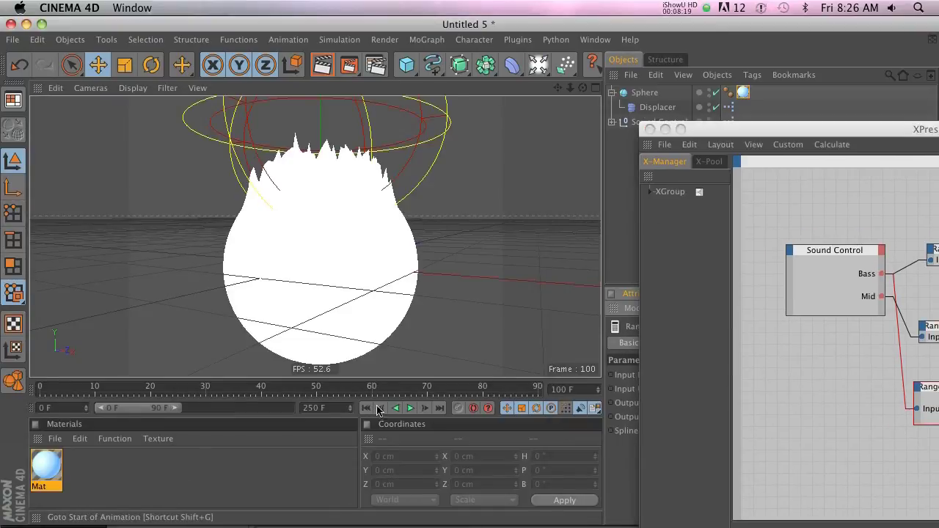
left_click(411, 408)
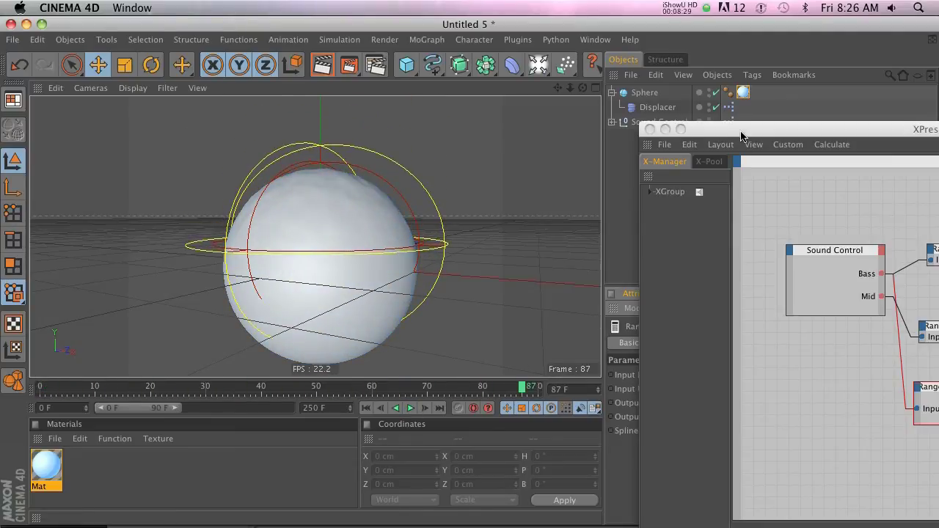
left_click_drag(740, 131, 111, 72)
left_click_drag(580, 75, 461, 69)
Select the Sound Control and scroll through its Bass, Mid and Treble User Data settings.
left_click(676, 132)
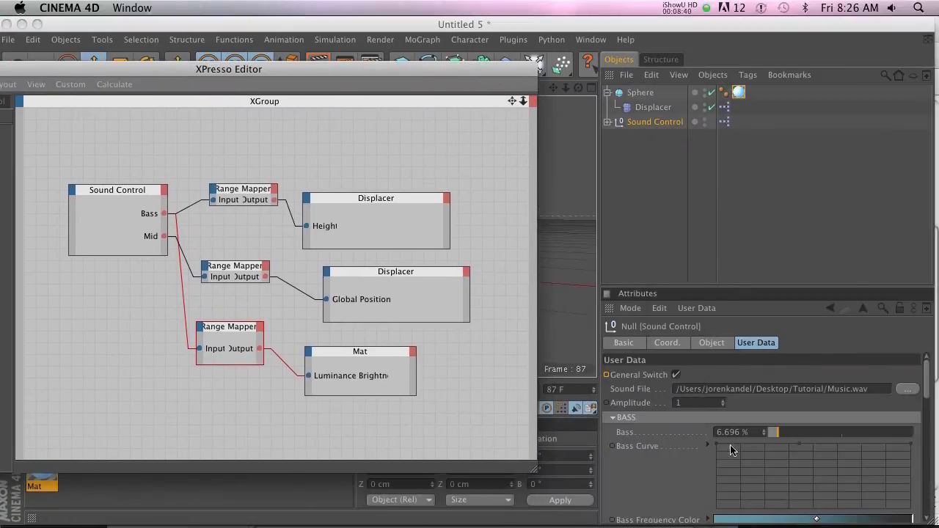
left_click(655, 442)
scroll(653, 442, "down", 5)
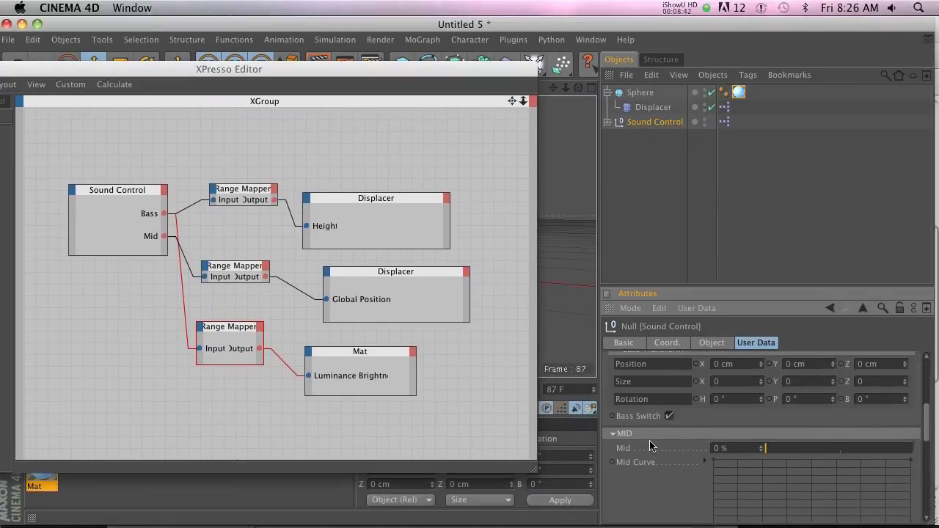
scroll(650, 444, "up", 4)
scroll(668, 458, "down", 5)
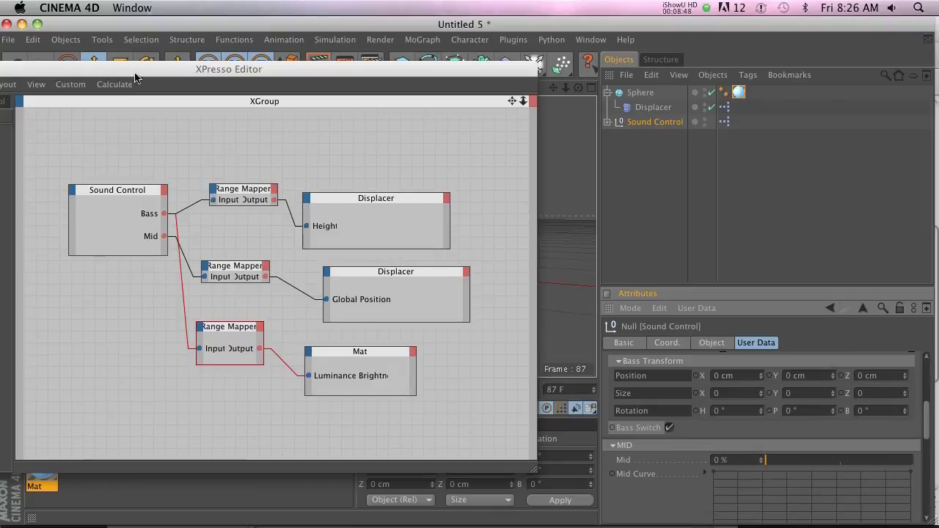
Close the XPresso editor and scroll through the renderking Sound Control Tutorial page.
left_click_drag(137, 71, 405, 63)
left_click(202, 59)
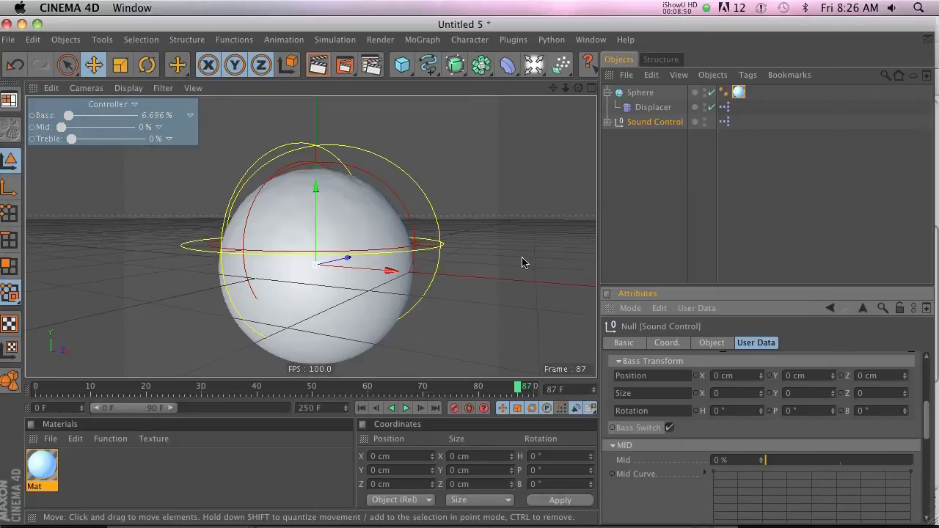
scroll(682, 455, "down", 5)
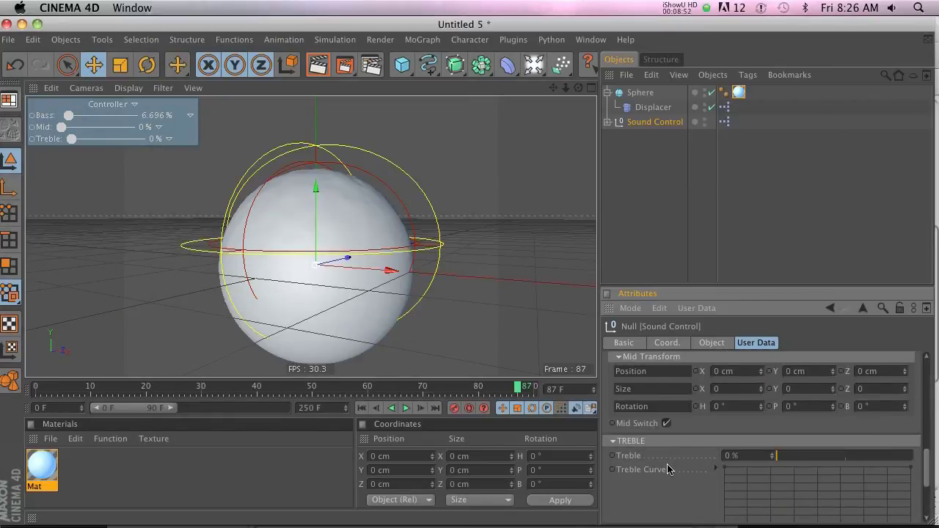
scroll(667, 470, "down", 2)
scroll(668, 470, "up", 10)
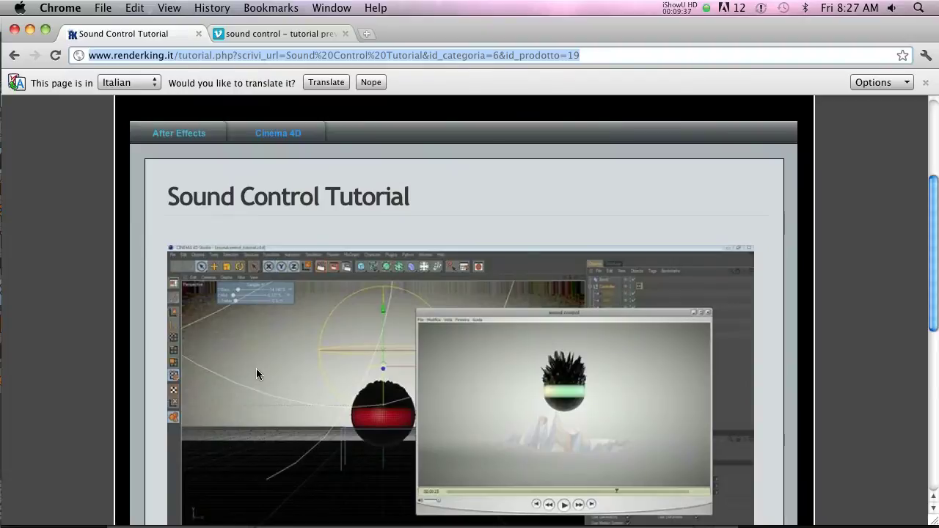
scroll(256, 368, "down", 3)
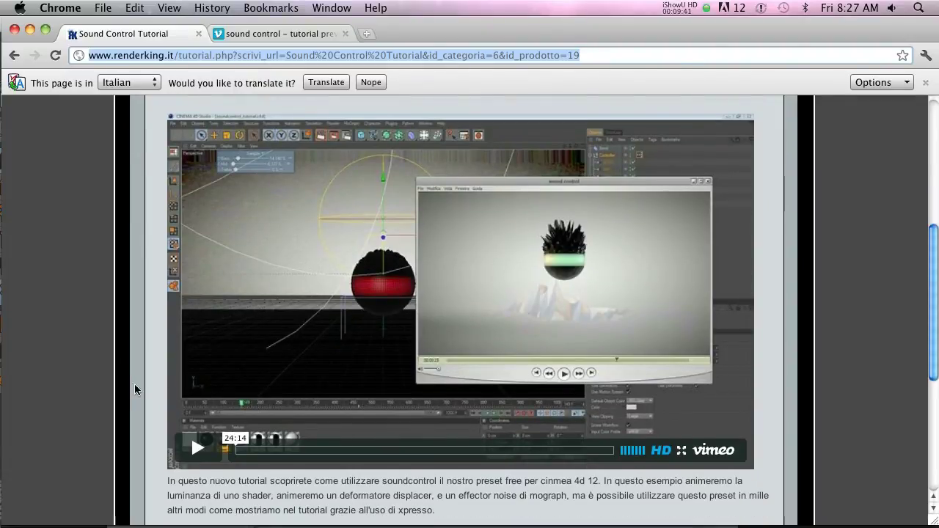
Scroll the renderking Sound Control Tutorial page, then return to Cinema 4D.
scroll(134, 389, "down", 1)
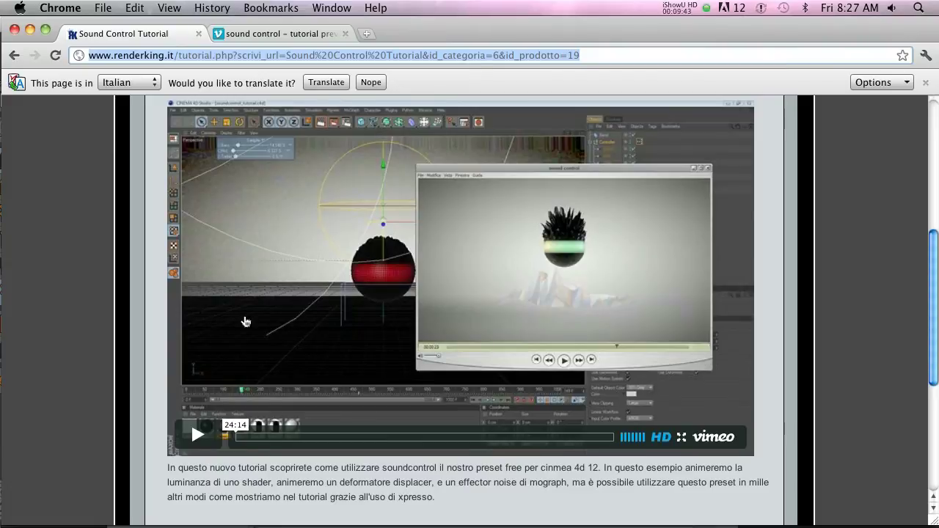
scroll(254, 339, "up", 1)
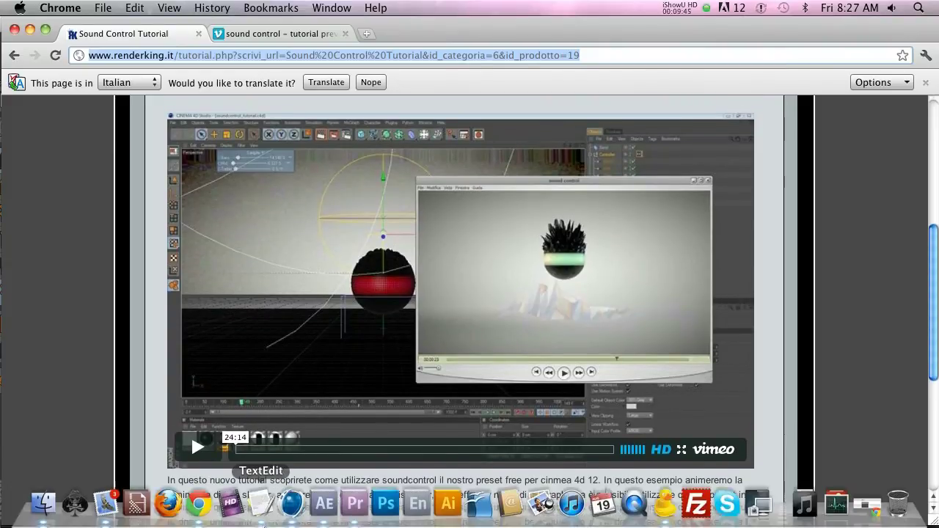
left_click(293, 510)
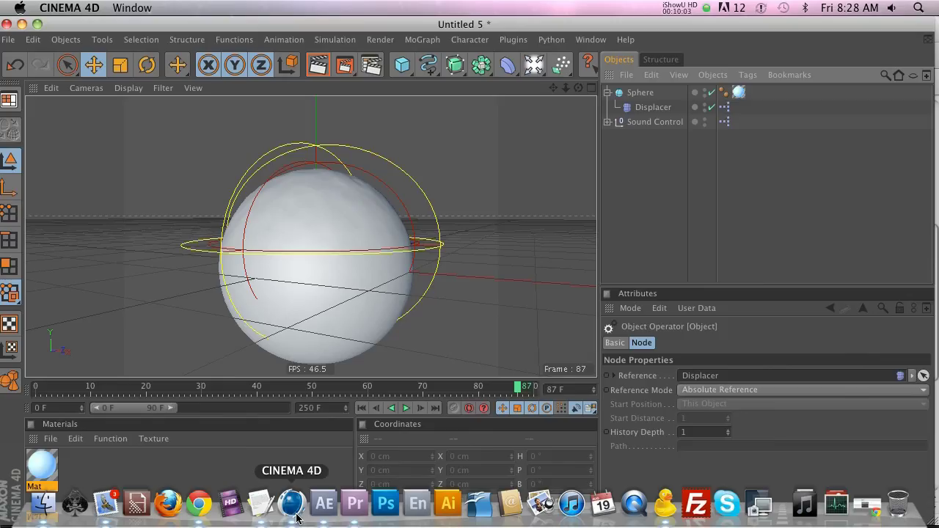